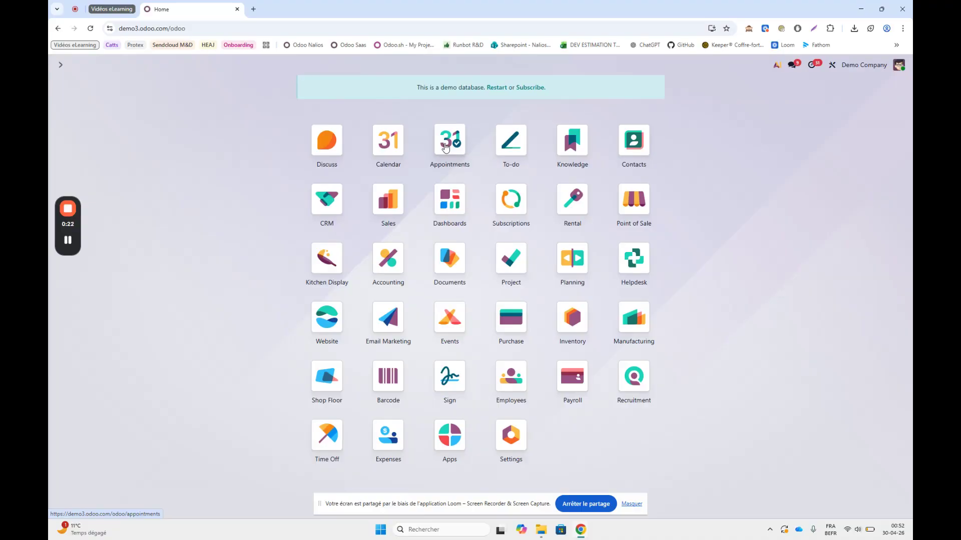
- Create a new appointment type in Appointments from the Meeting preset
click(446, 147)
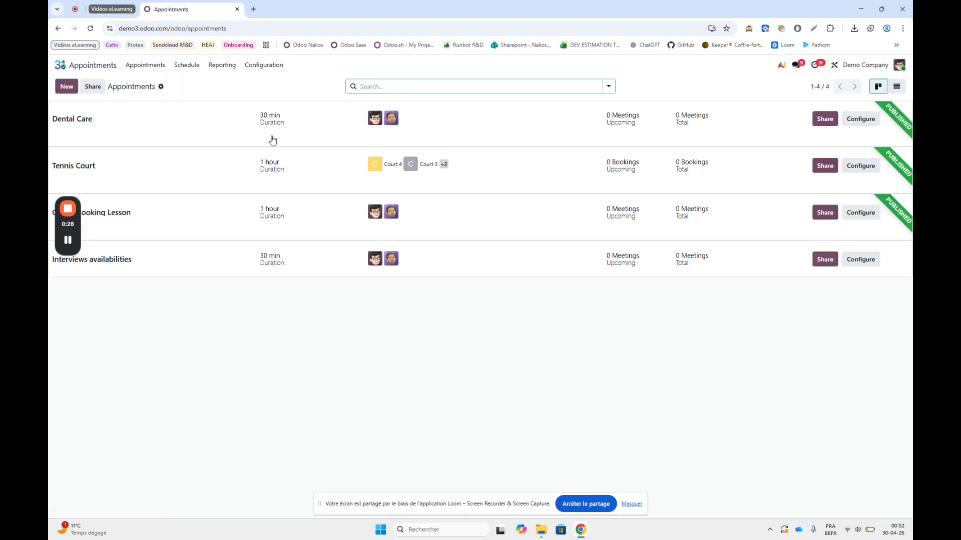
click(63, 88)
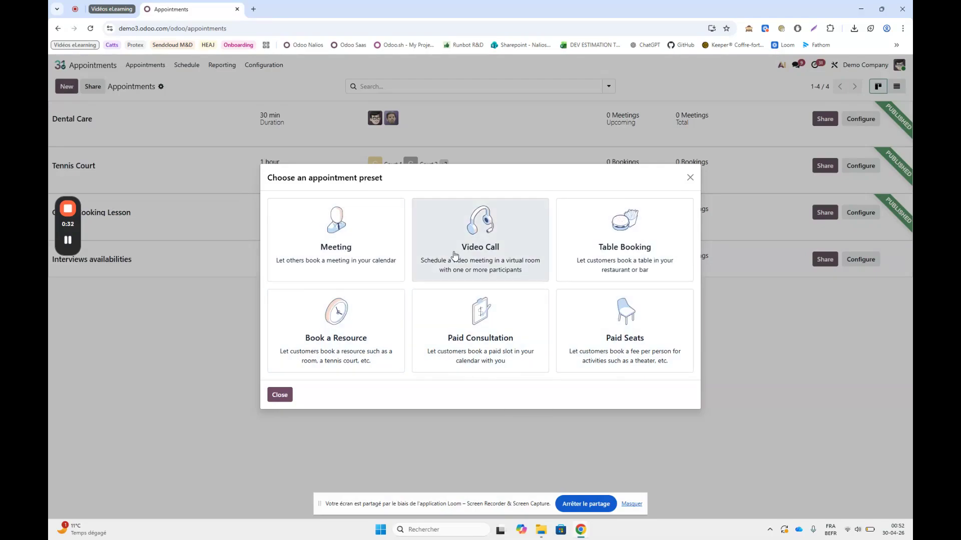
click(347, 238)
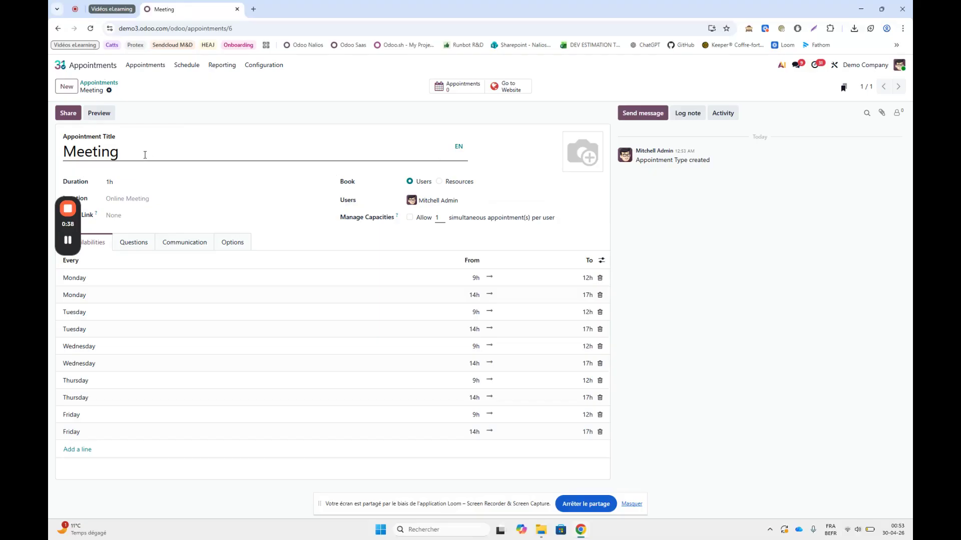
drag(145, 155, 76, 151)
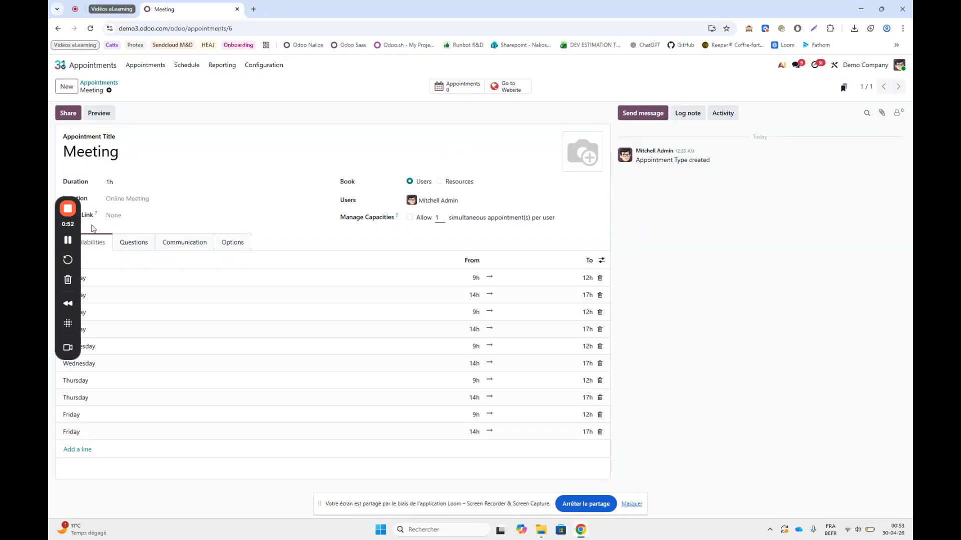
drag(81, 225, 742, 275)
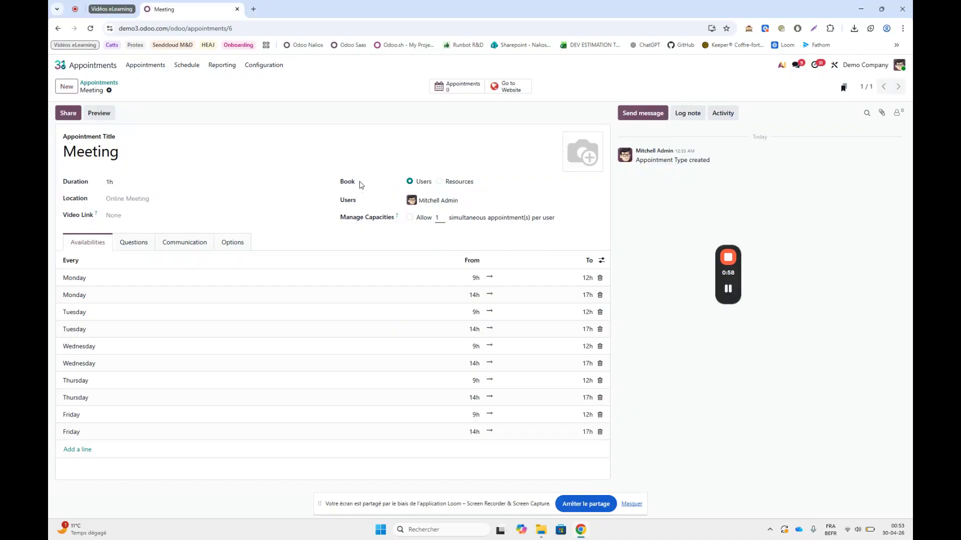
- Review the Meeting appointment type's capacity setting, communication settings and the reminders that can be added
mouse_move(395, 220)
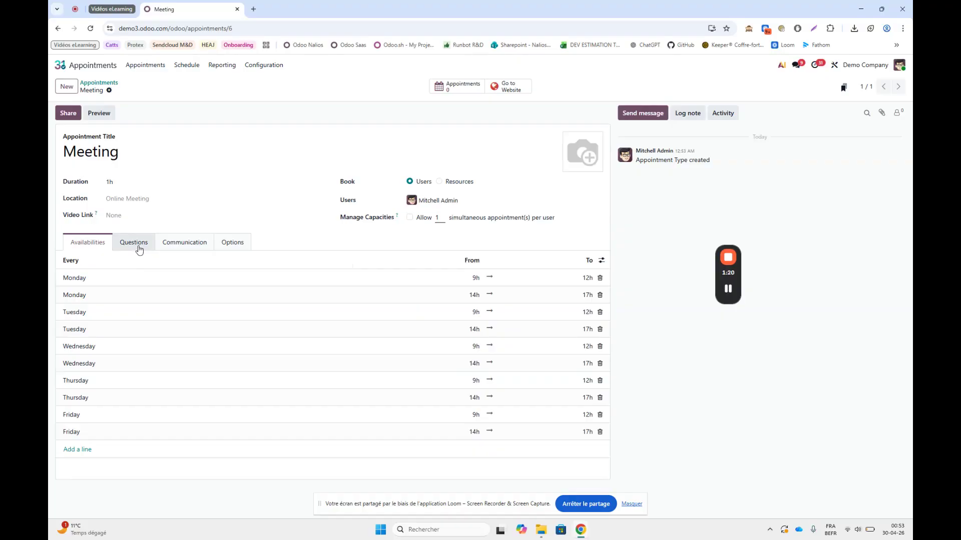
click(183, 249)
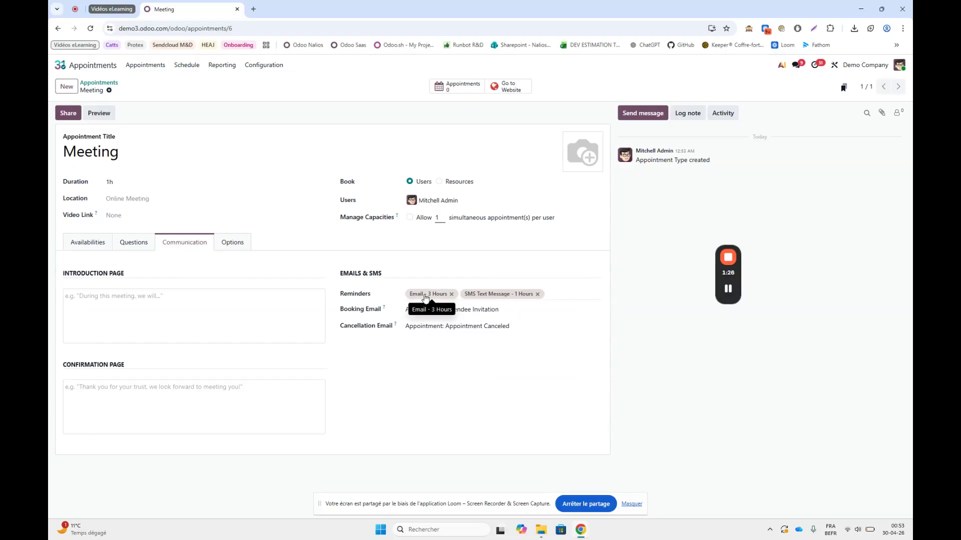
click(551, 294)
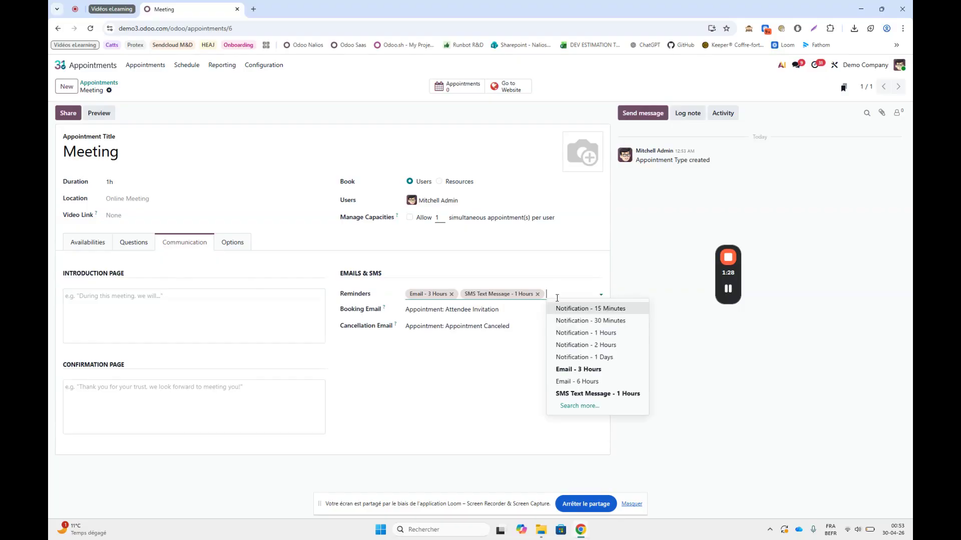
- Open the reminders configuration and examine the 15-minute notification and the 6-hour email reminder
click(265, 66)
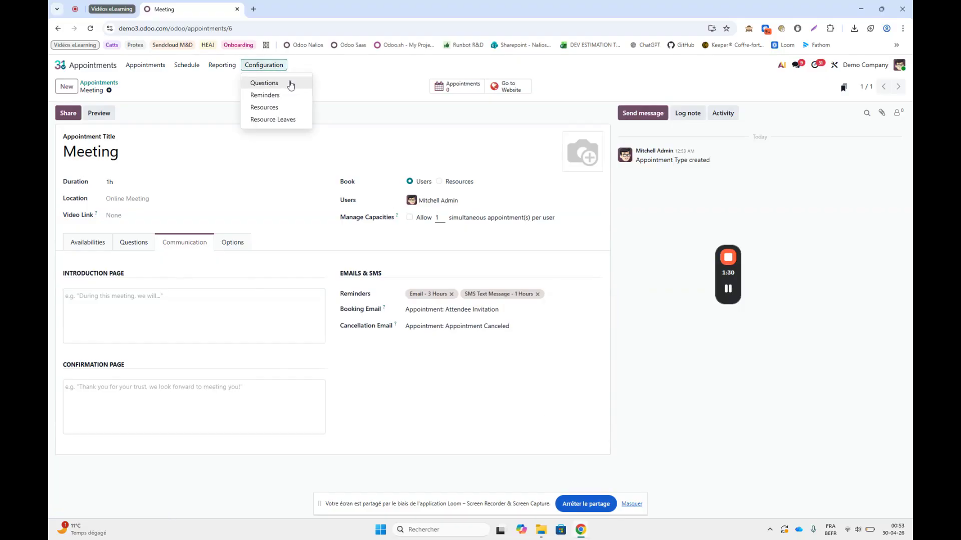
click(270, 99)
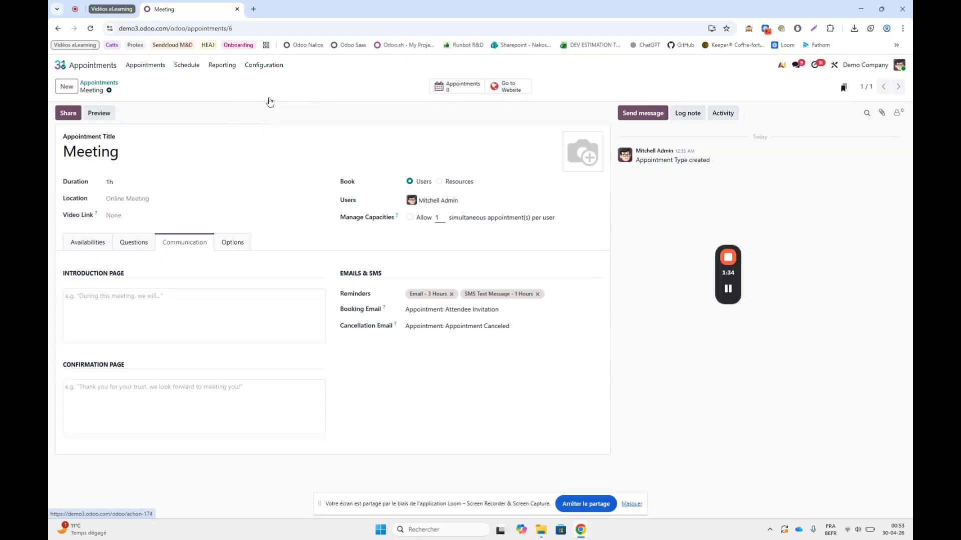
click(142, 131)
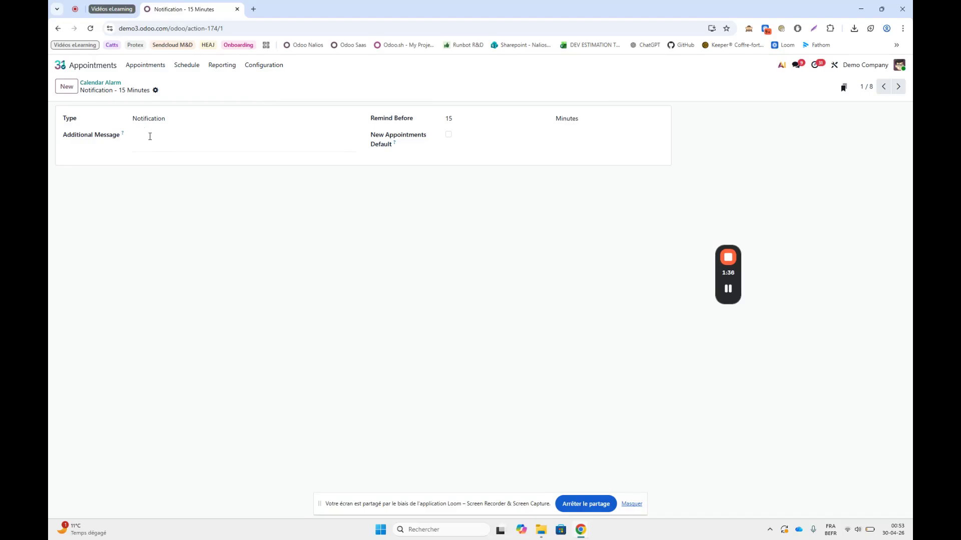
click(116, 83)
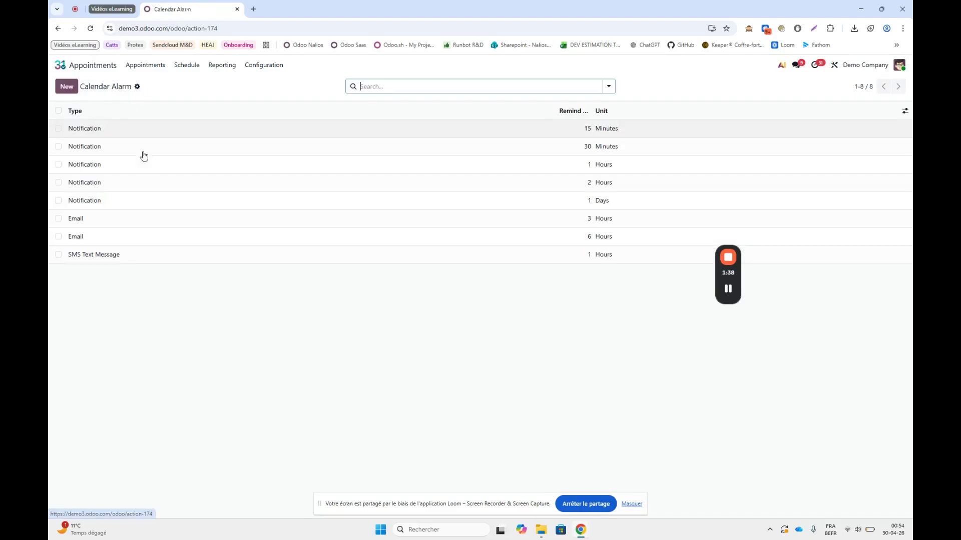
click(131, 236)
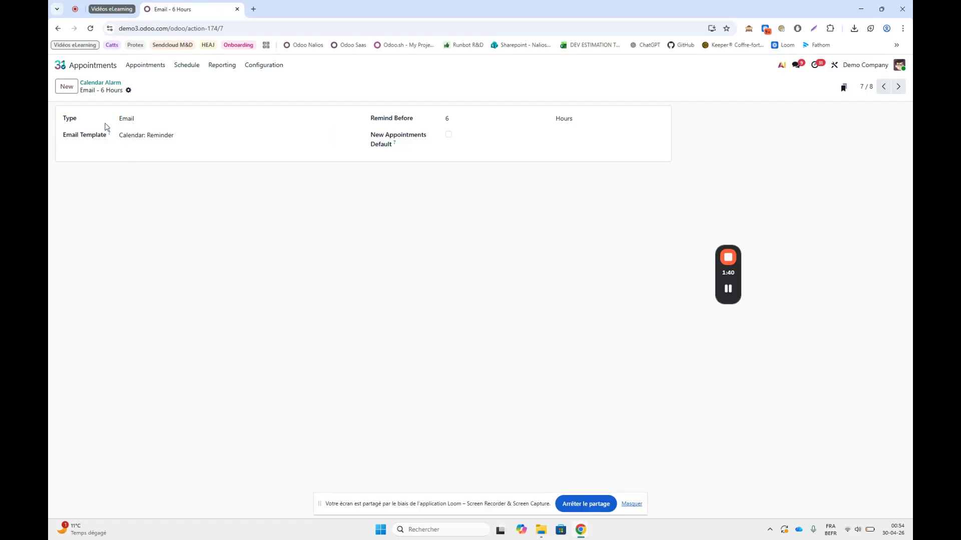
- Return to the Meeting appointment type's configuration and review its communication settings and booking options
click(145, 65)
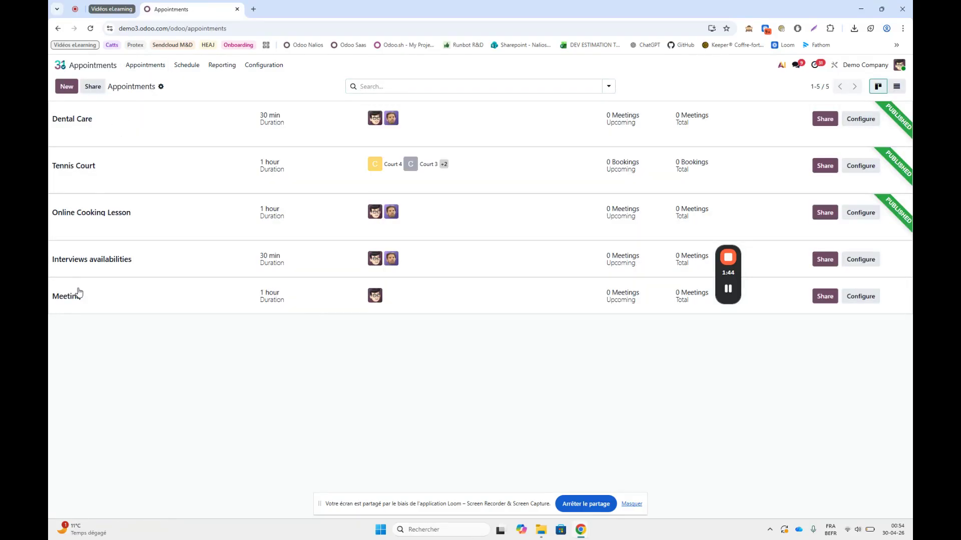
click(122, 306)
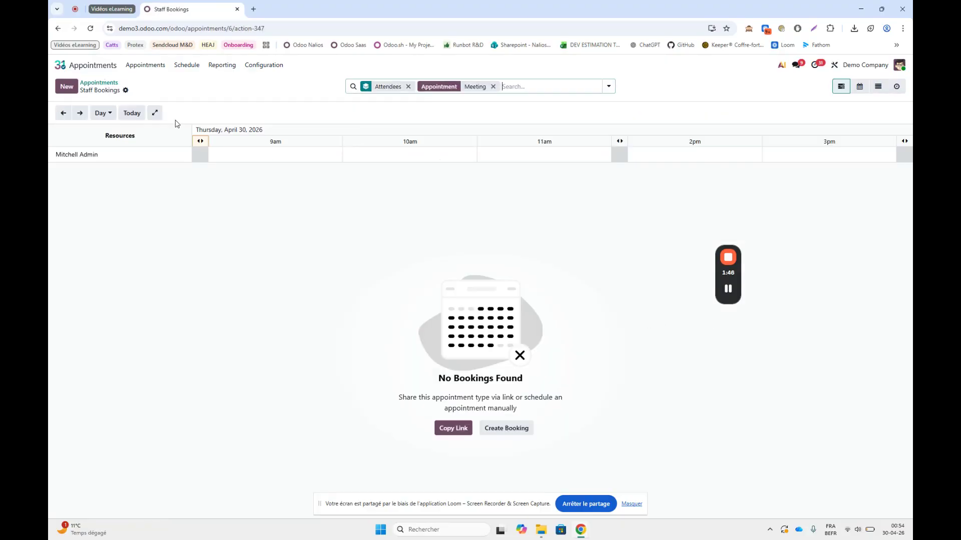
click(114, 83)
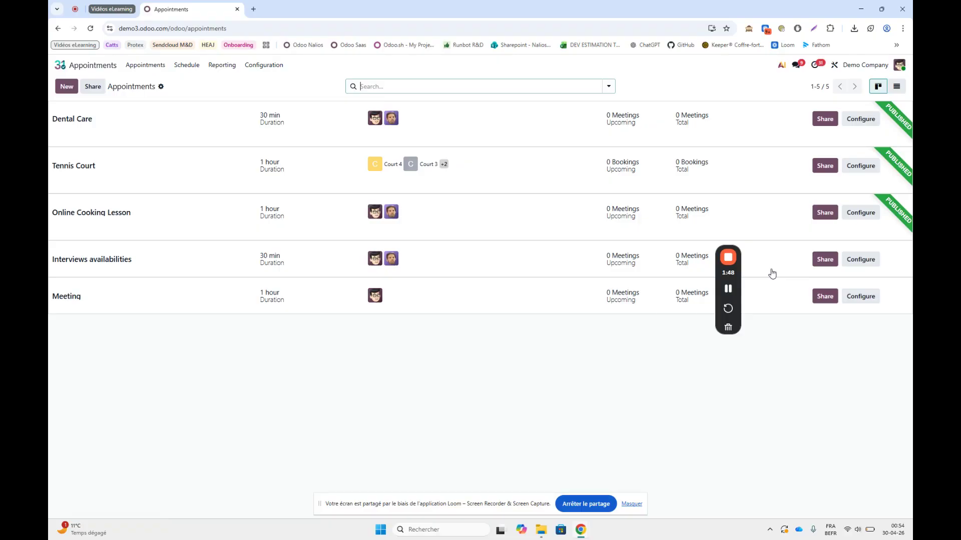
click(850, 301)
click(203, 246)
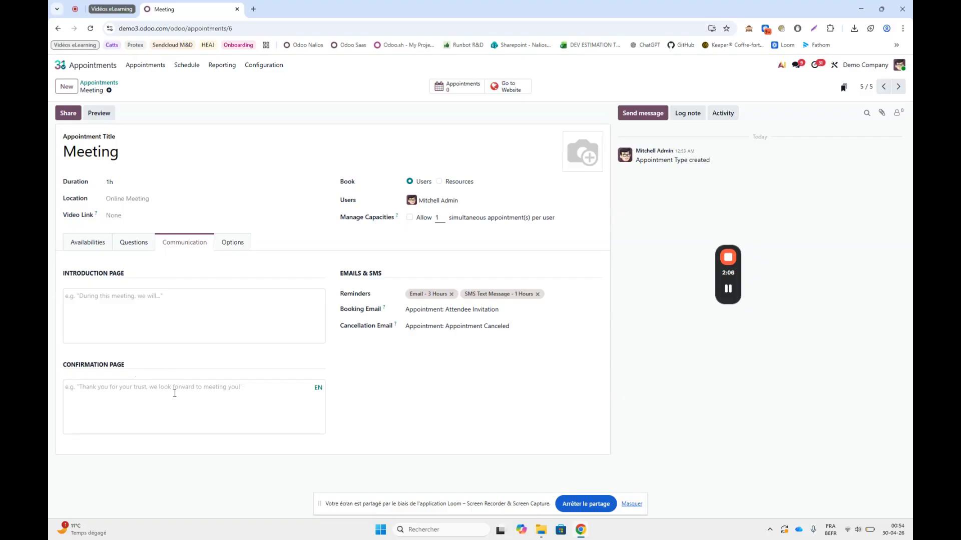
click(232, 243)
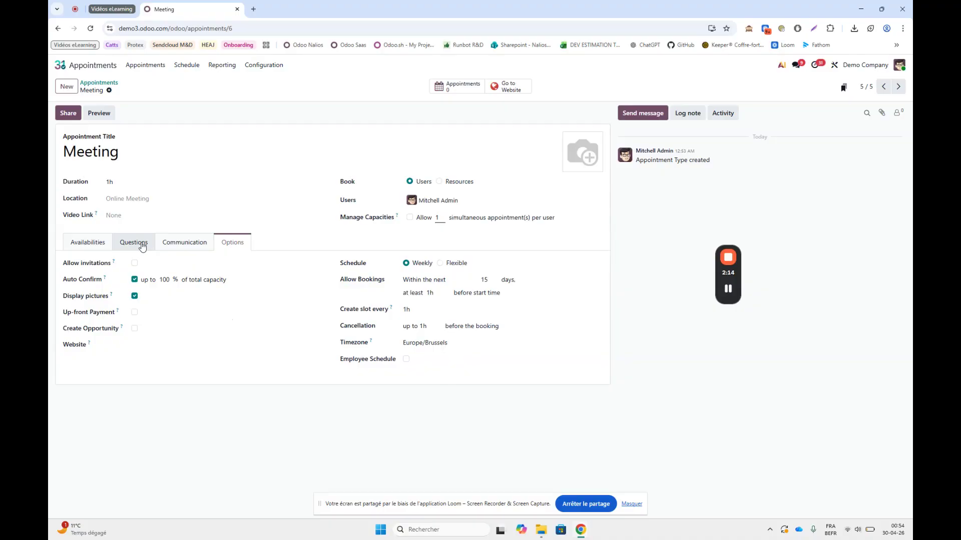
- Add the single line text question "What is your age" to the Meeting appointment type and save it
click(143, 247)
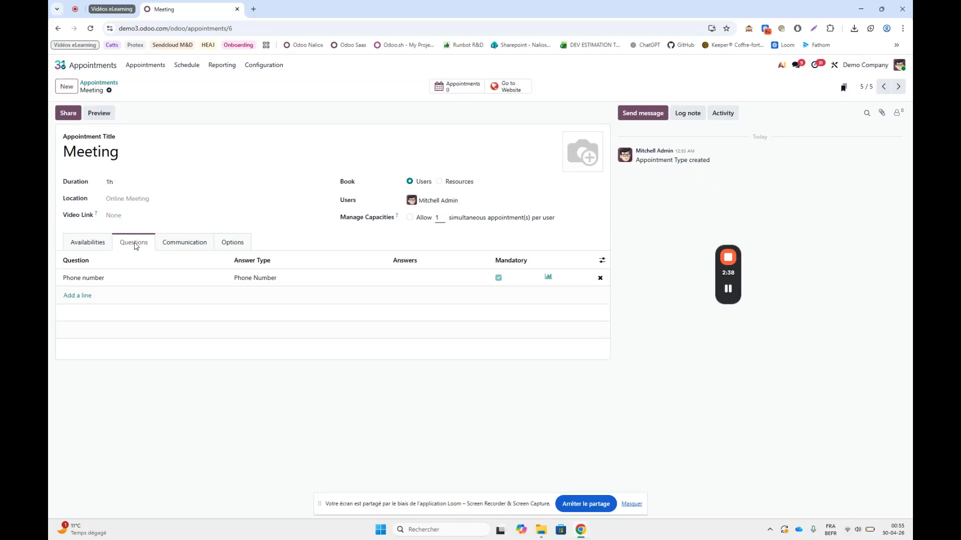
click(84, 296)
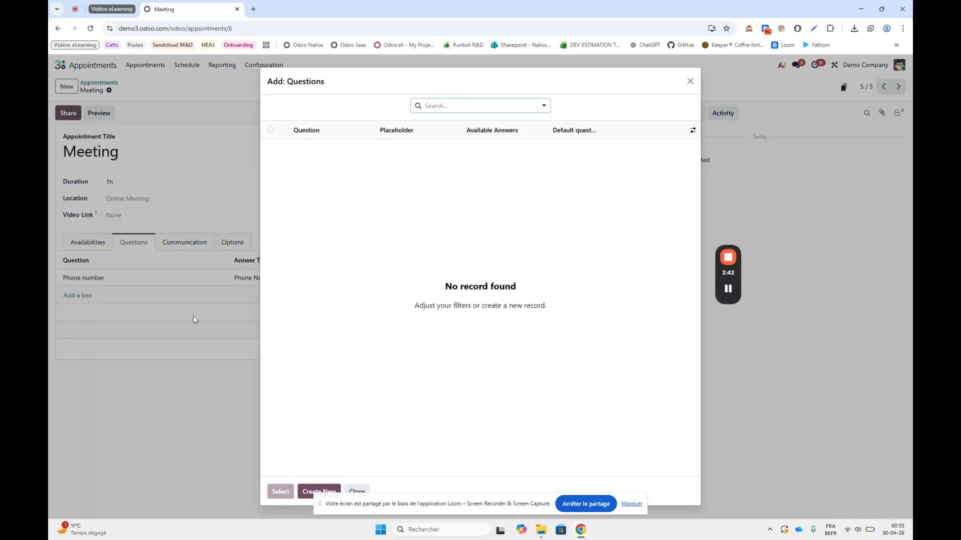
click(306, 489)
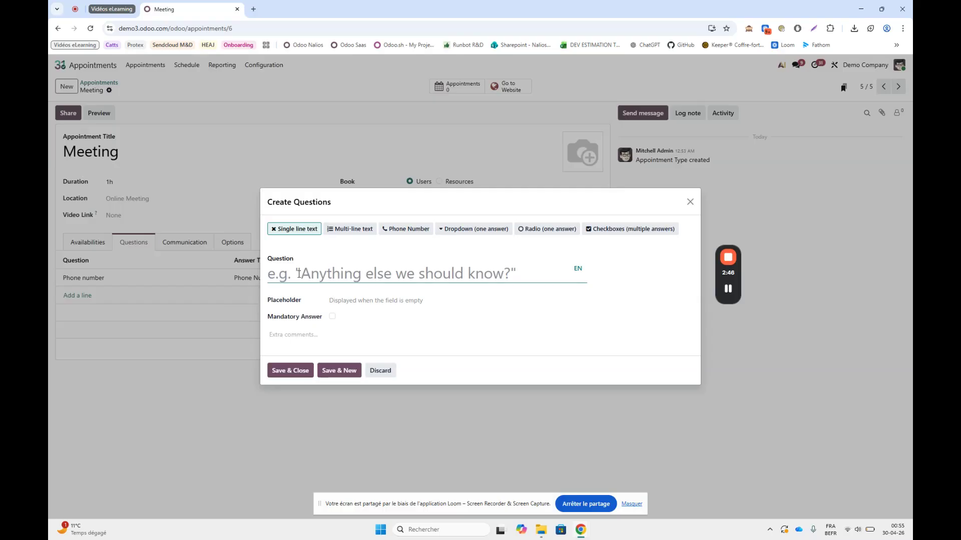
text(What i)
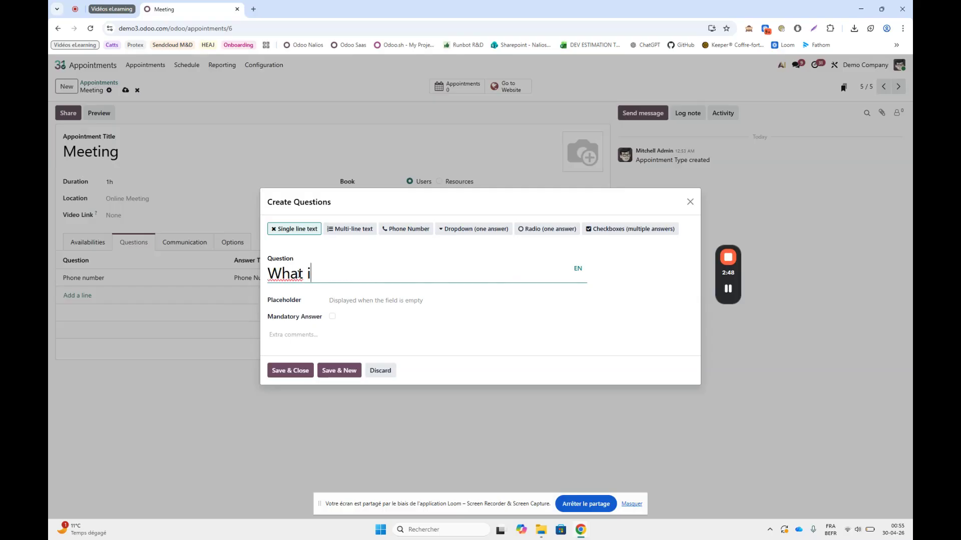
text(s your age)
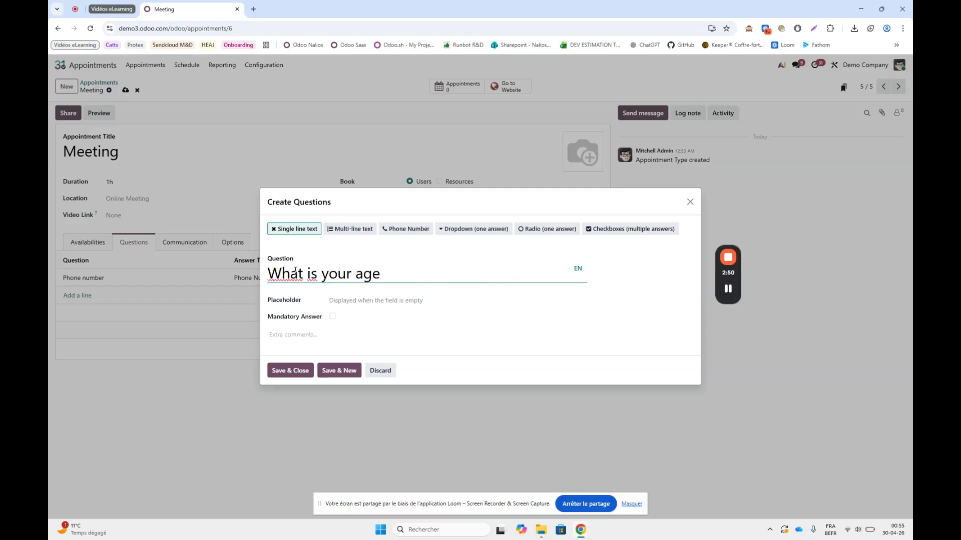
click(367, 300)
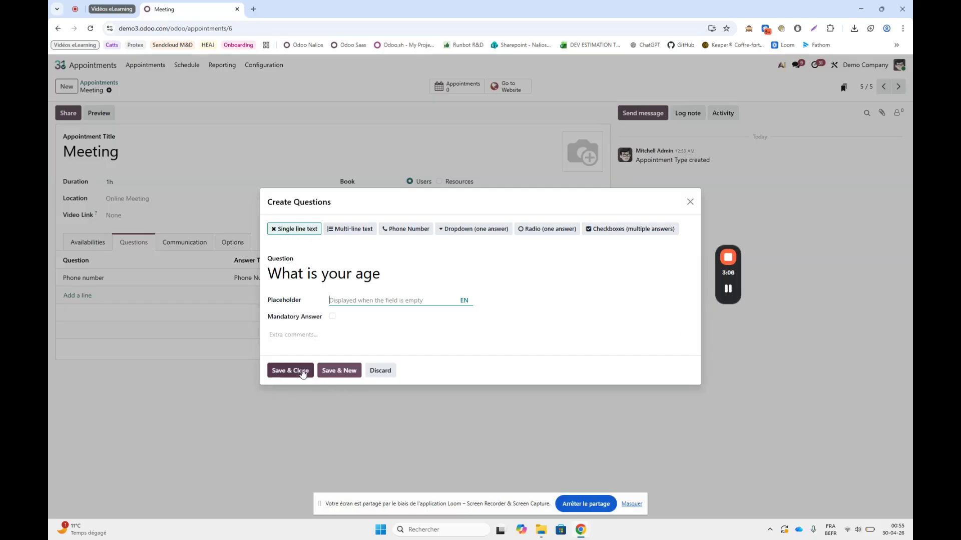
click(339, 371)
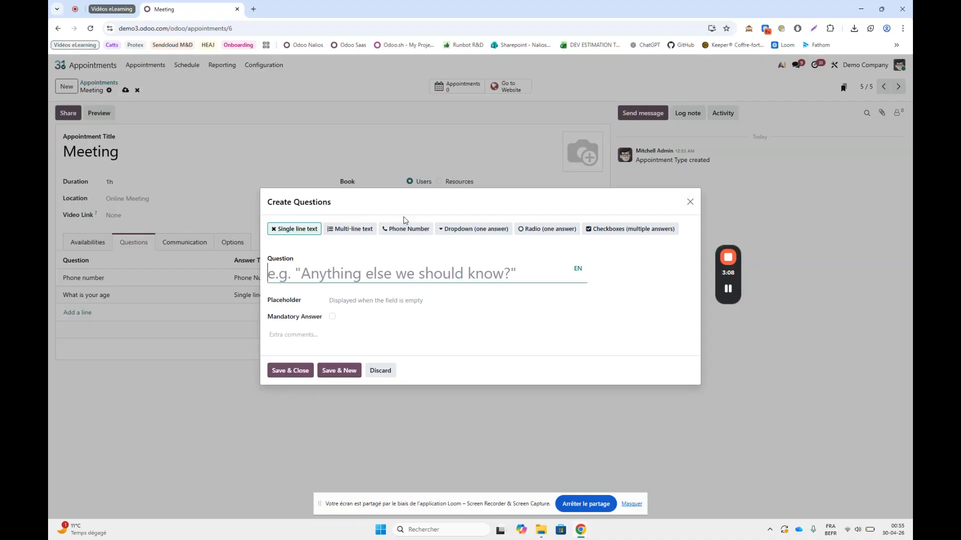
- Set up a dropdown (one answer) question reading "Where did you learn about us?"
click(458, 228)
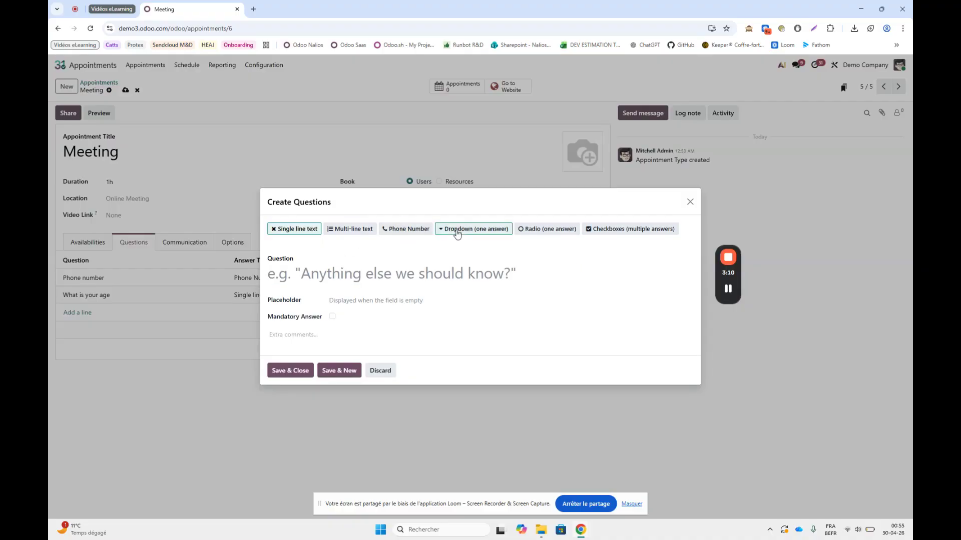
click(324, 223)
text(Wh)
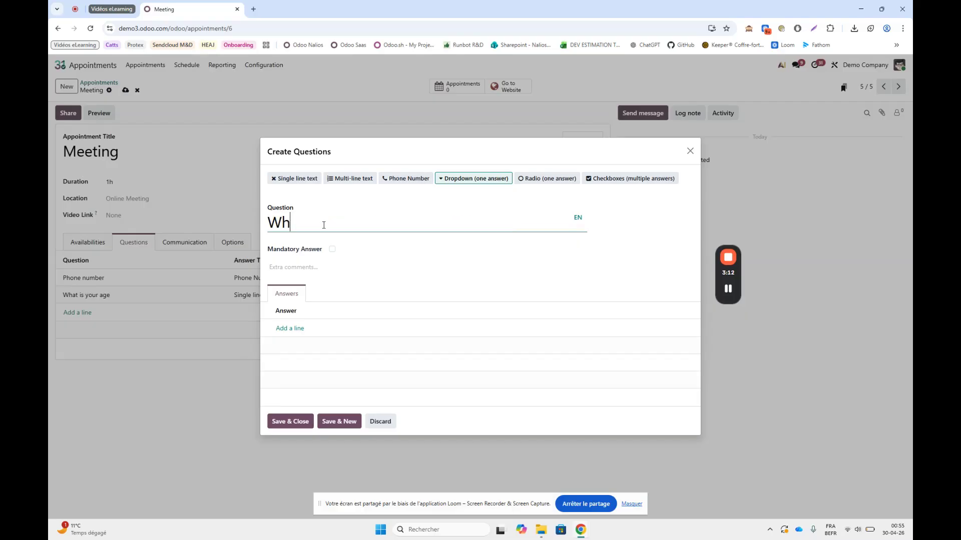
text(ere did you )
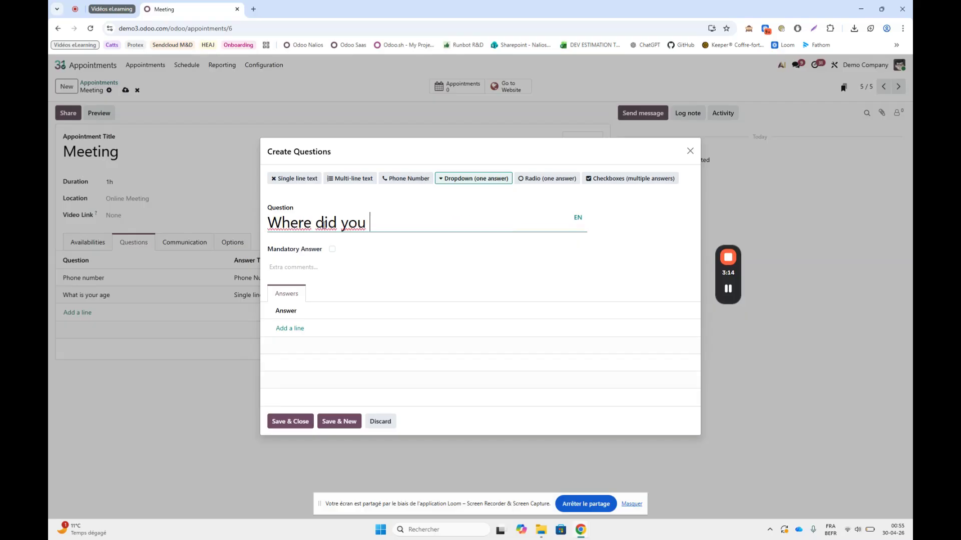
text(learn about us?)
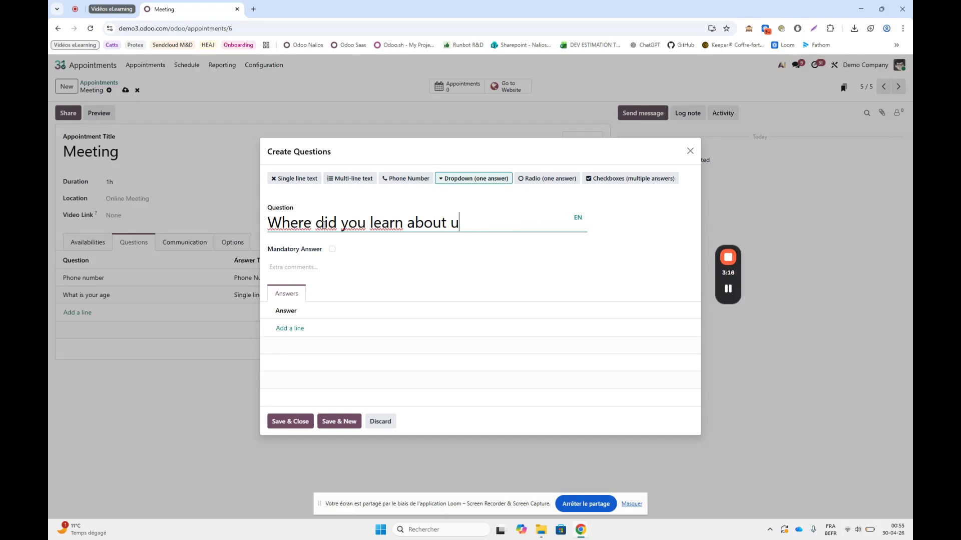
- Give the dropdown question the answers Friend, Social media and Website, and save it
click(290, 329)
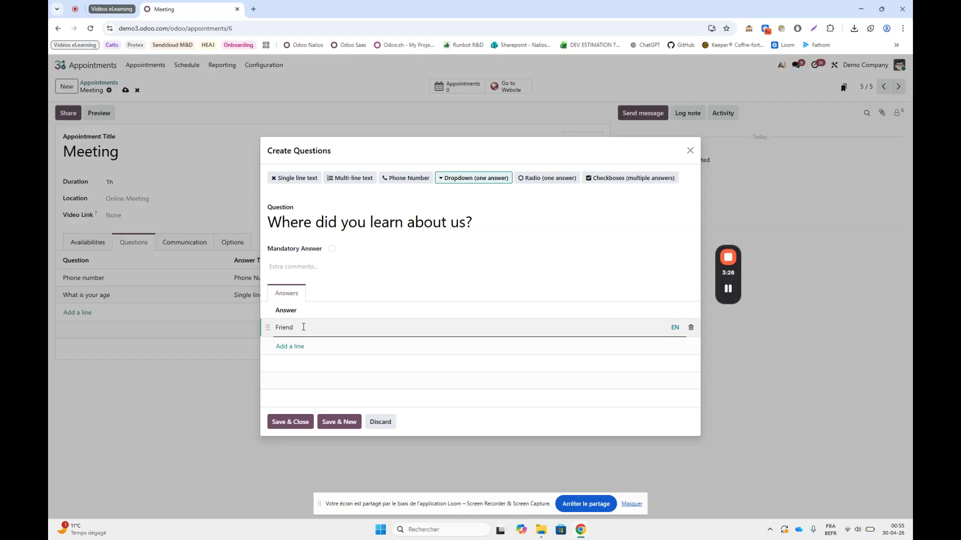
click(289, 346)
text(ocial media)
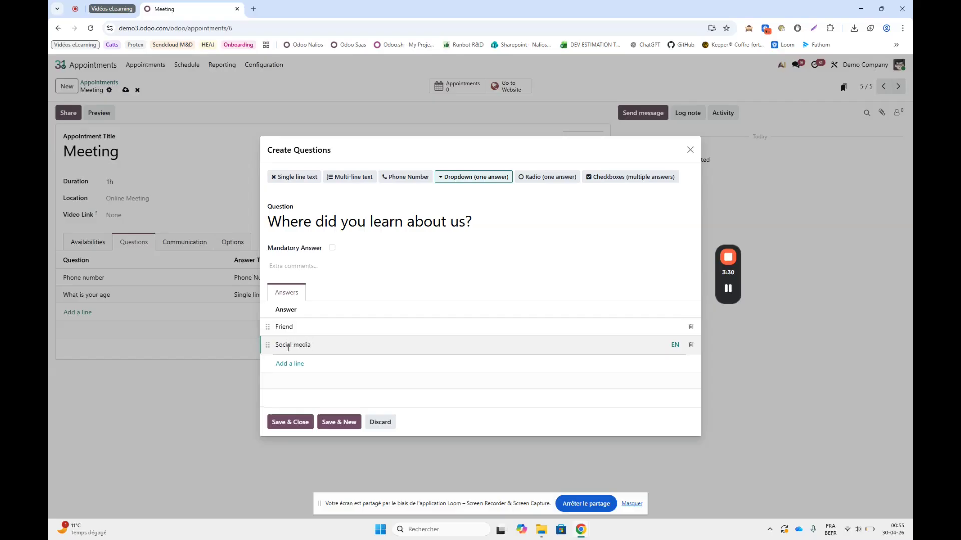
click(288, 364)
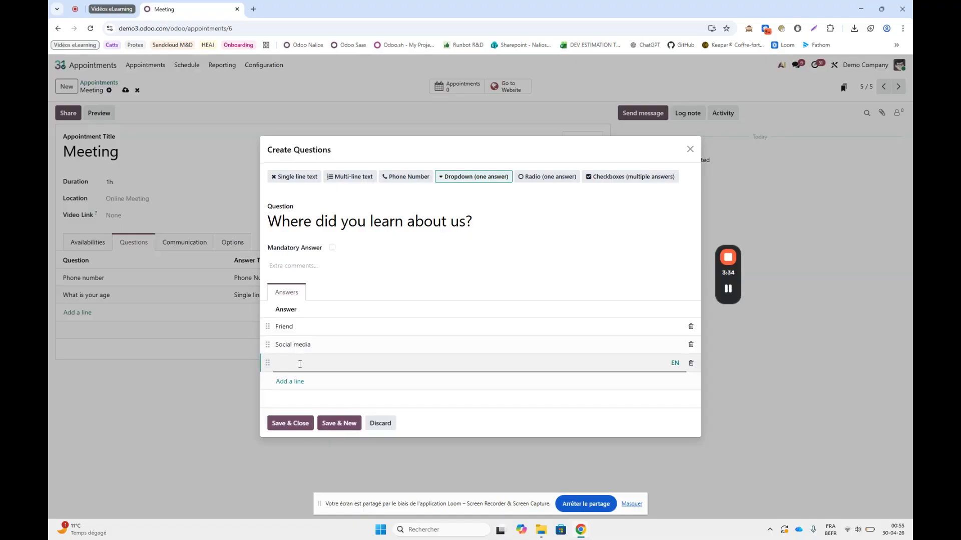
text(Website)
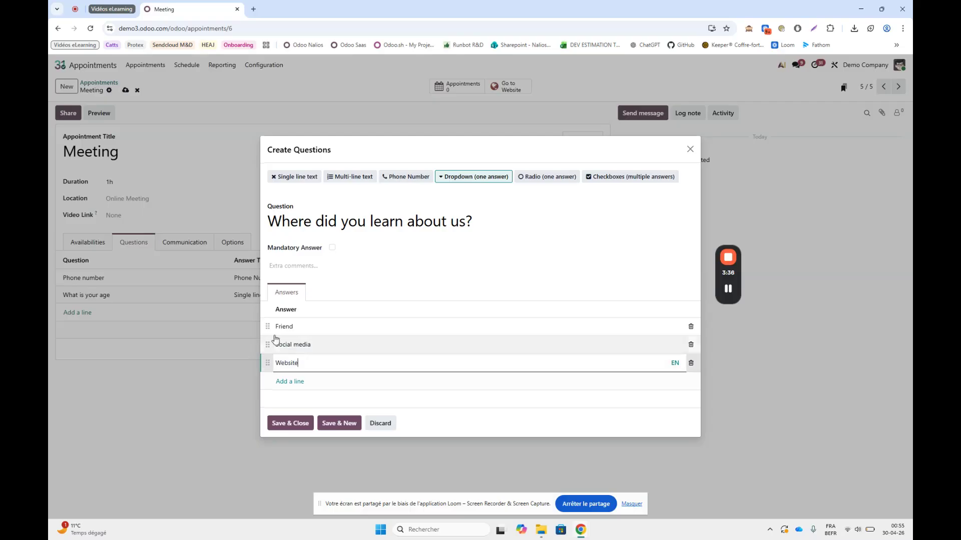
click(335, 424)
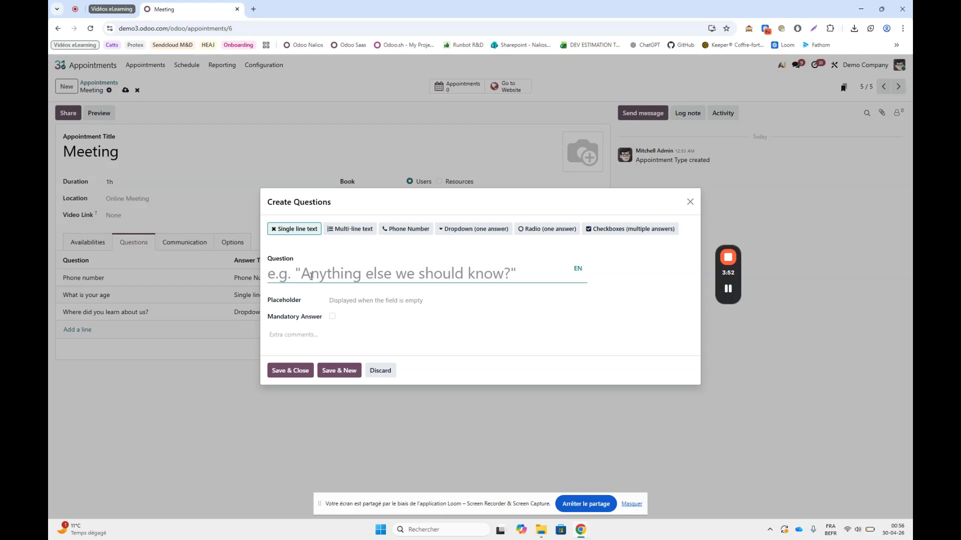
- Add the multi-line text question "Do you already have an idea of the object of our meeting?" and save the Meeting appointment type
text(D)
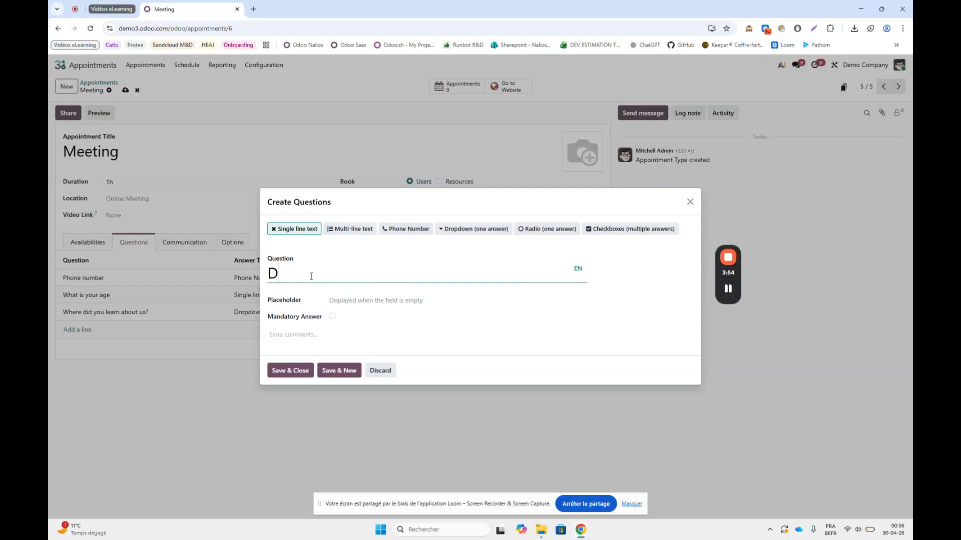
text(o you already )
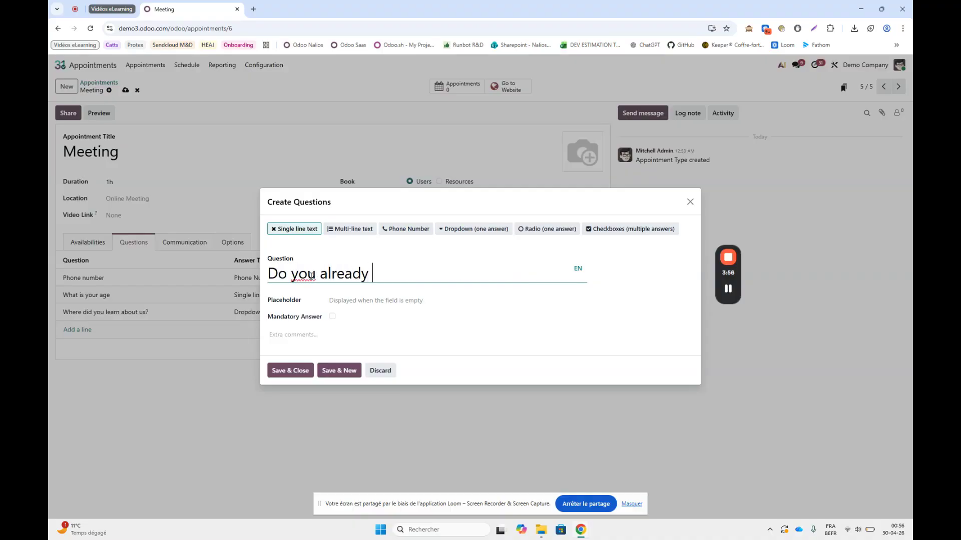
text(have an idea of )
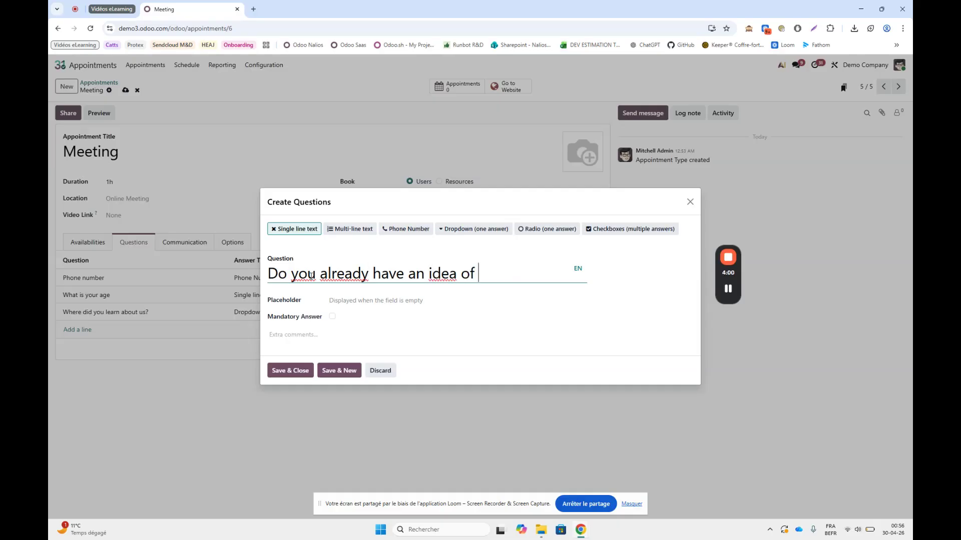
text(the objec)
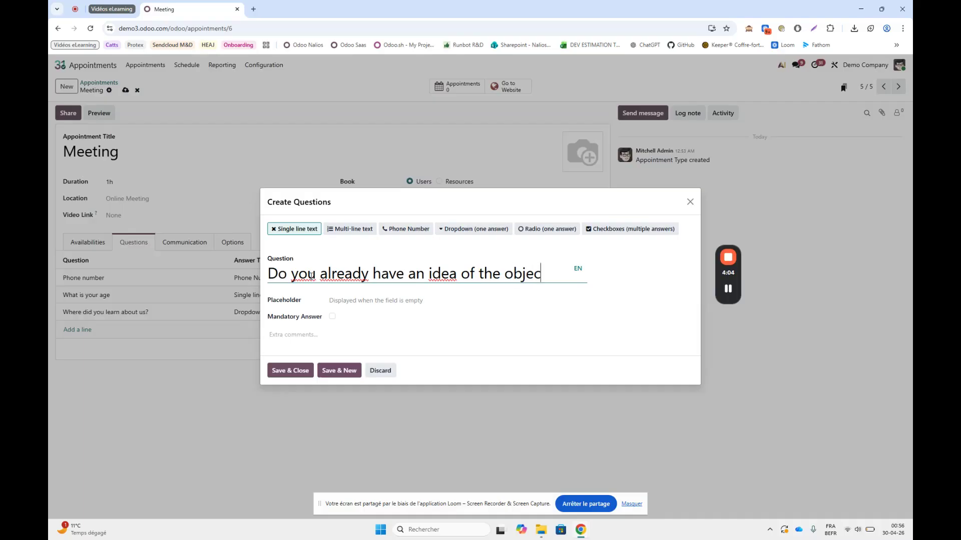
text(t of ou)
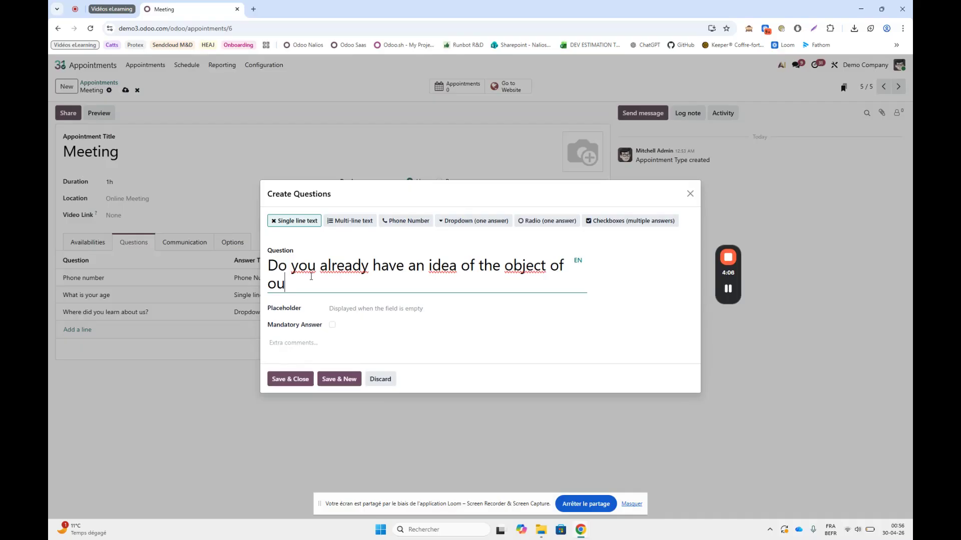
text(r meeting?)
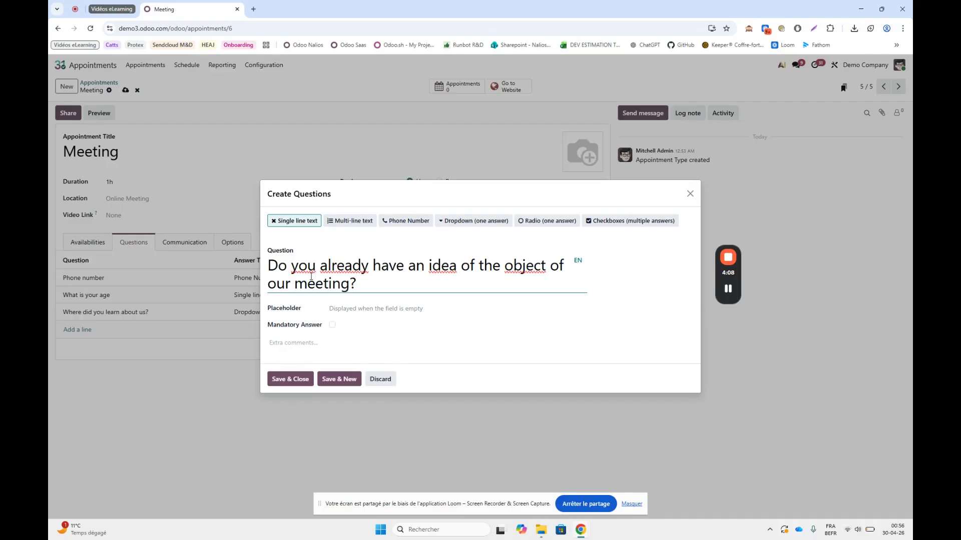
click(348, 222)
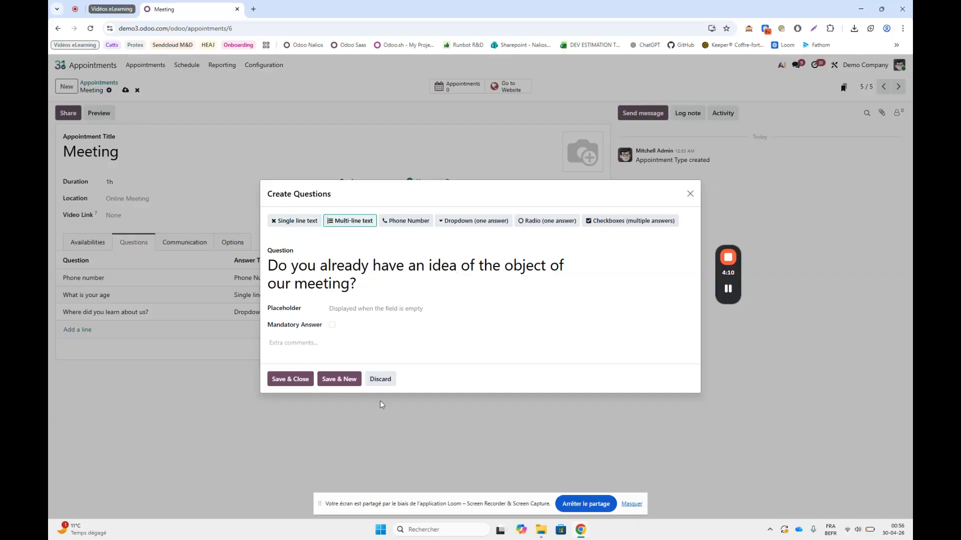
click(292, 378)
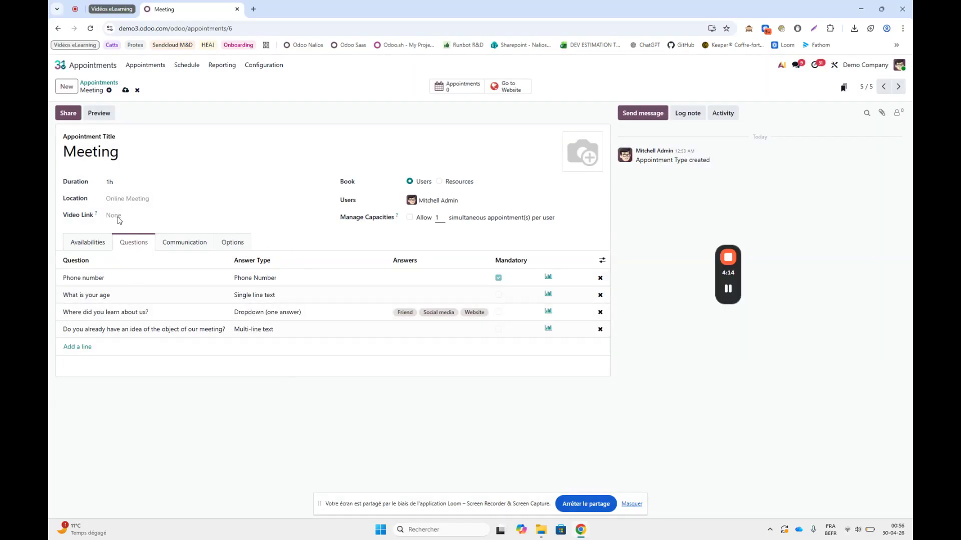
click(125, 90)
- Review the Meeting appointment type's options and weekly availabilities, and open a preview of its booking page
click(231, 244)
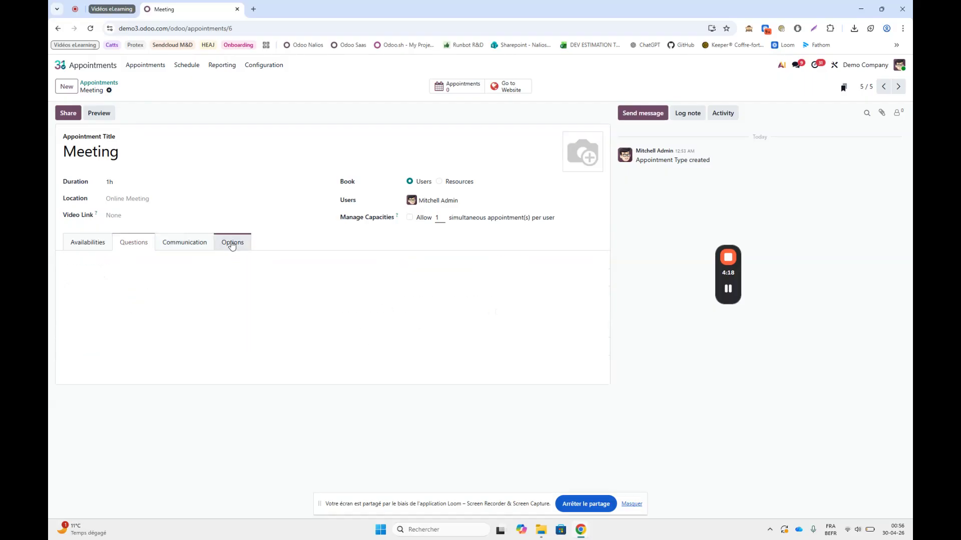
click(89, 244)
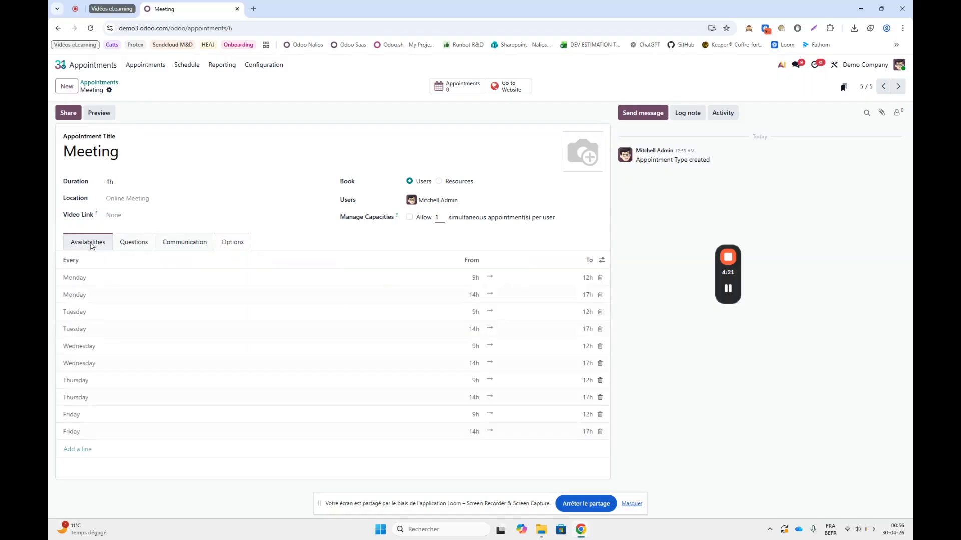
click(104, 116)
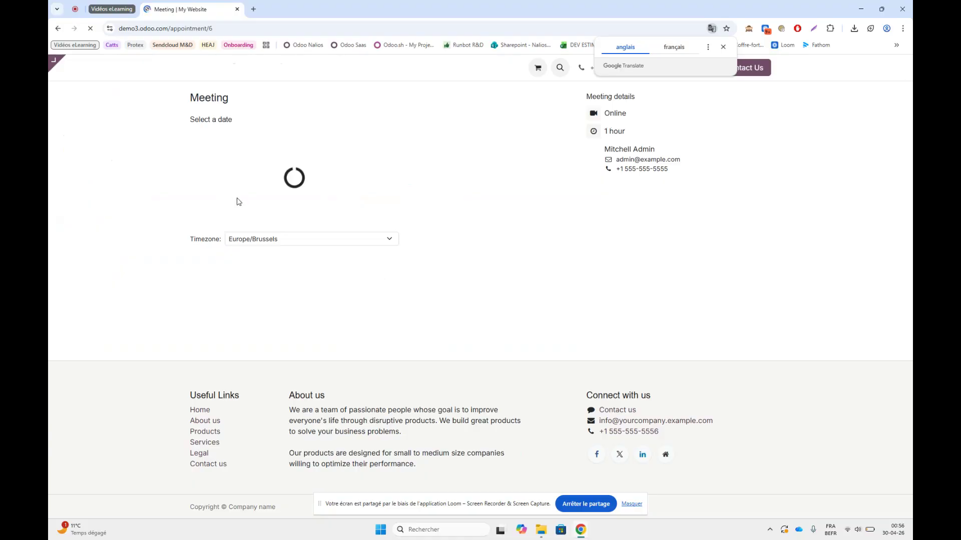
click(724, 47)
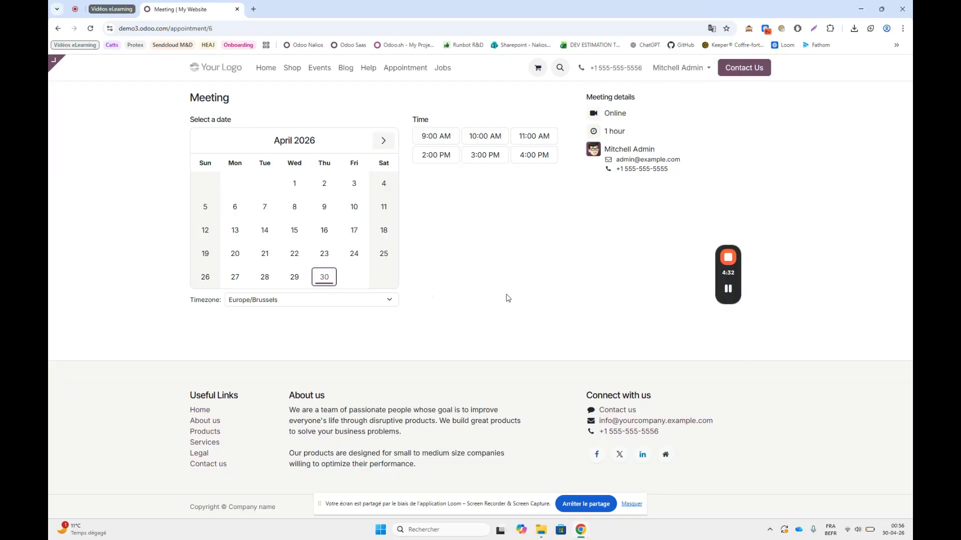
- Choose the May 1, 2026 slot at 2:00 PM for the meeting
click(384, 141)
click(353, 184)
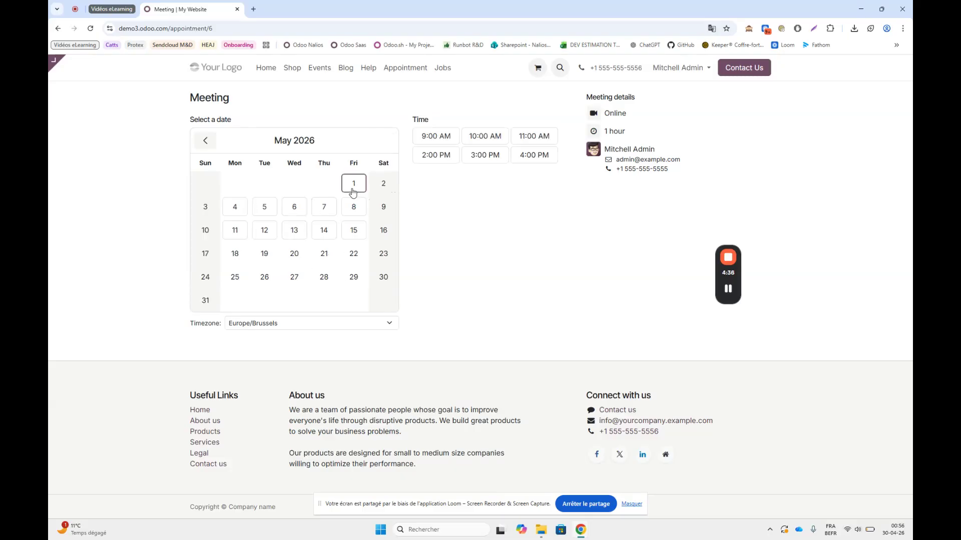
click(448, 157)
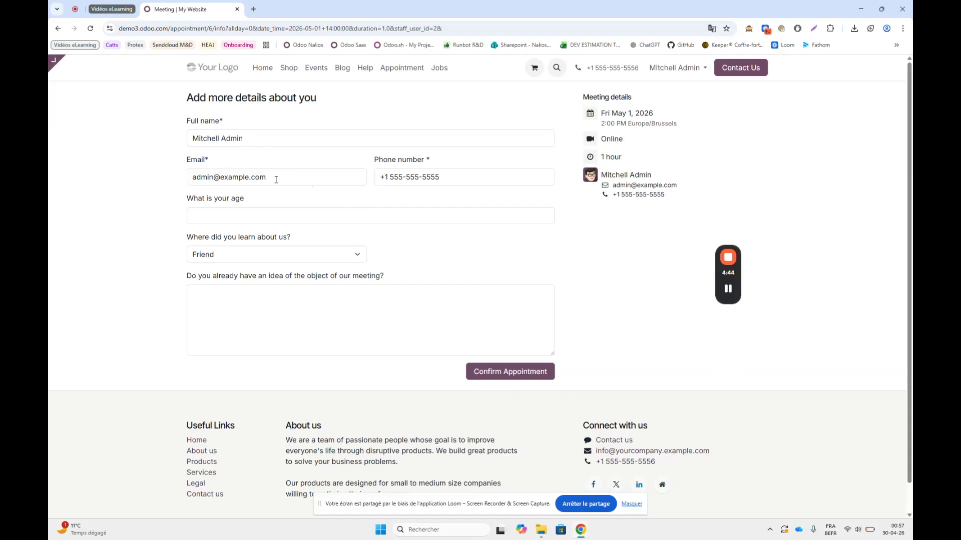
- Answer the booking questions with 25, Social media and "I want to talk about how to do a new Odoo project", and confirm the appointment
click(248, 215)
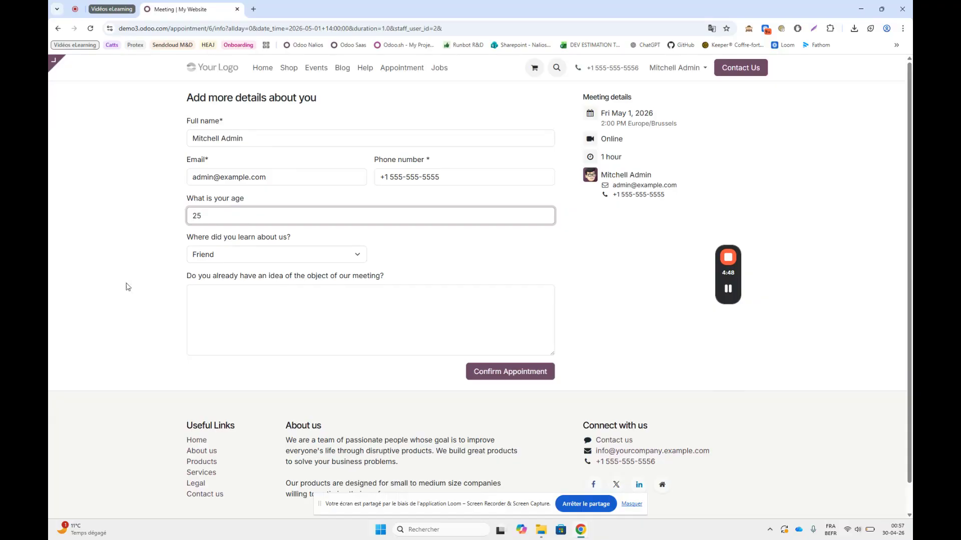
click(240, 255)
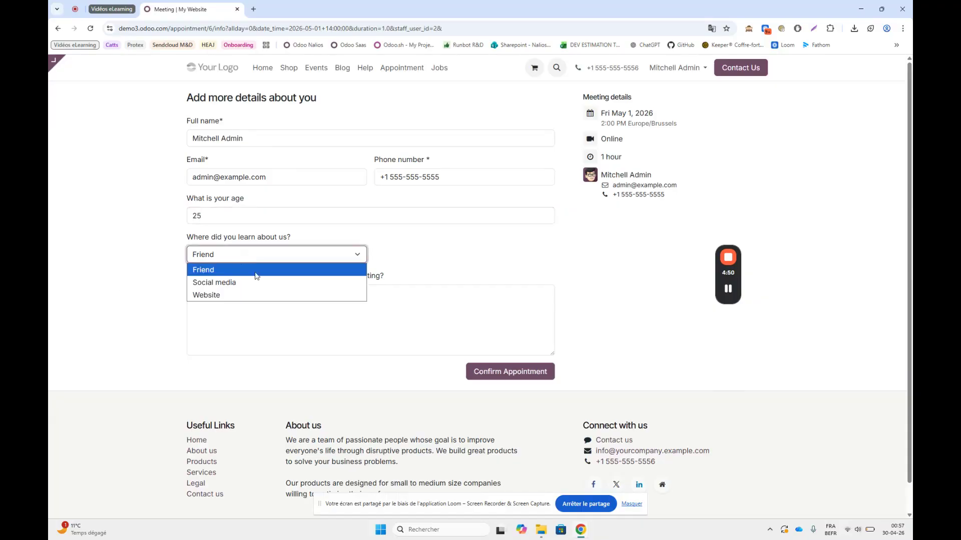
click(235, 283)
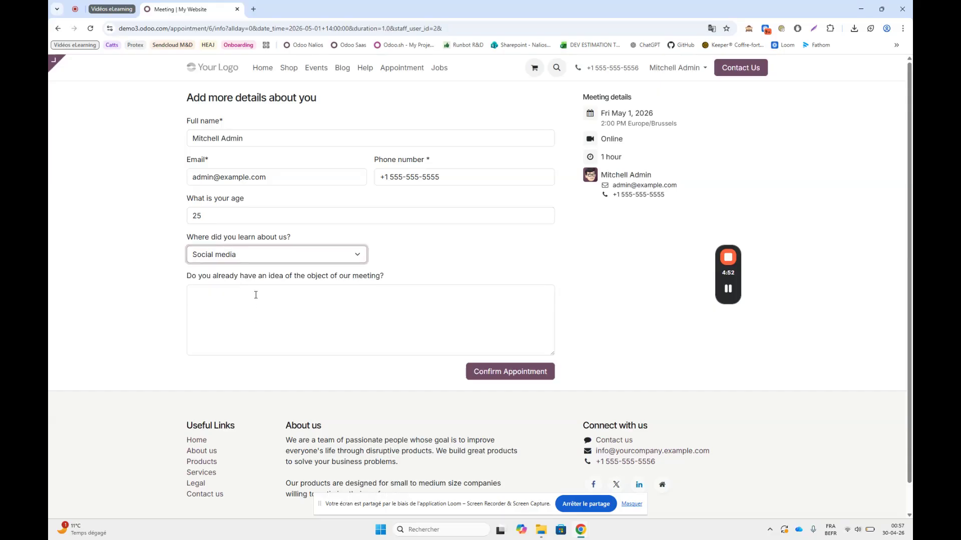
click(256, 294)
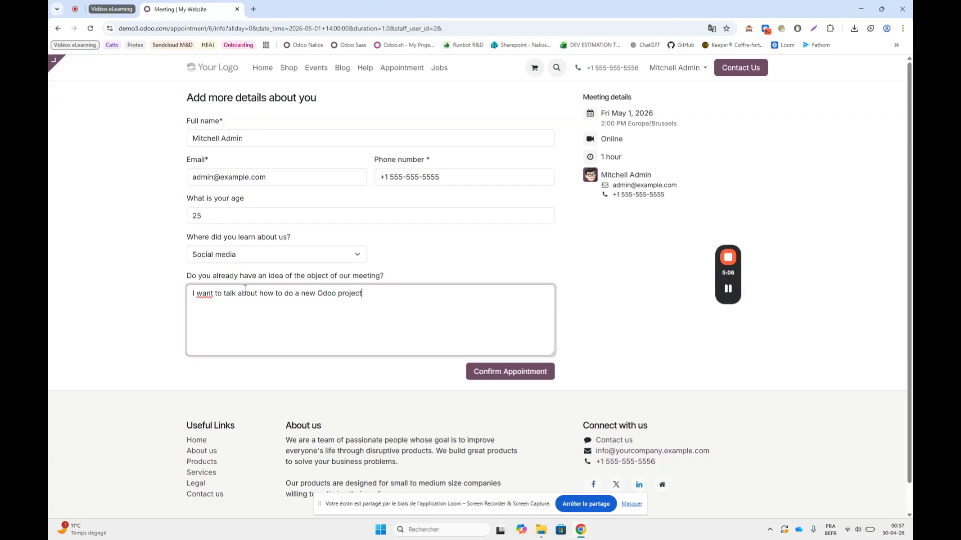
click(505, 371)
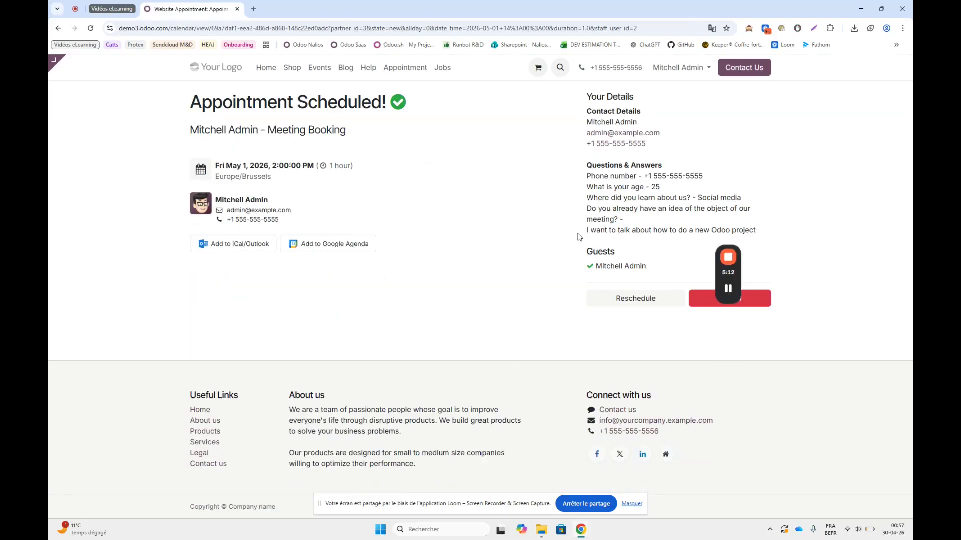
- Return to the Appointments app and open the staff bookings of the Meeting appointment type
mouse_move(731, 273)
drag(732, 273, 830, 274)
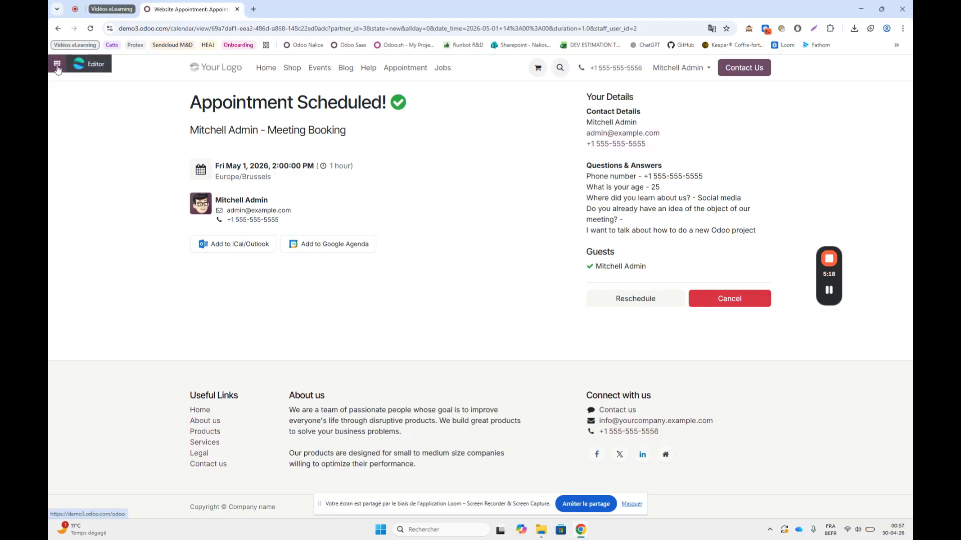
click(57, 65)
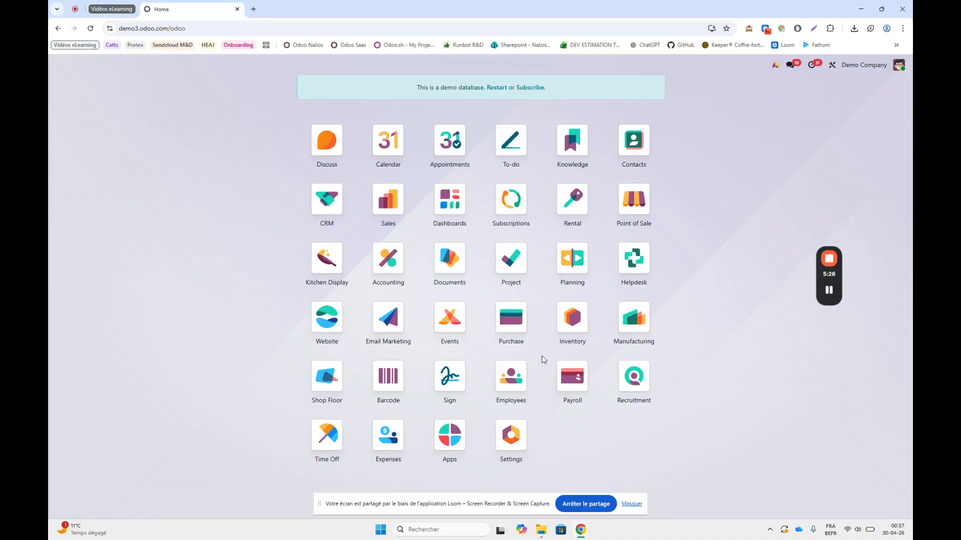
click(450, 148)
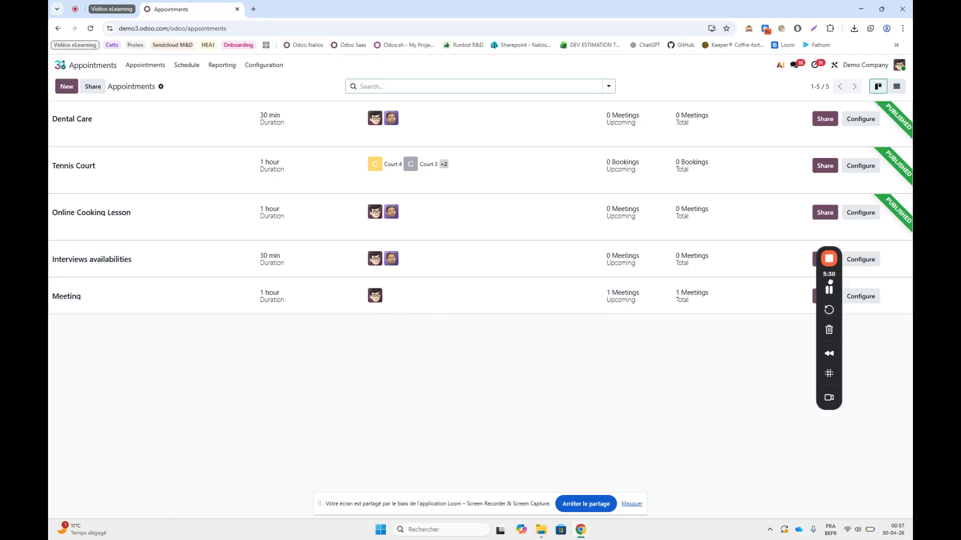
drag(832, 288, 856, 447)
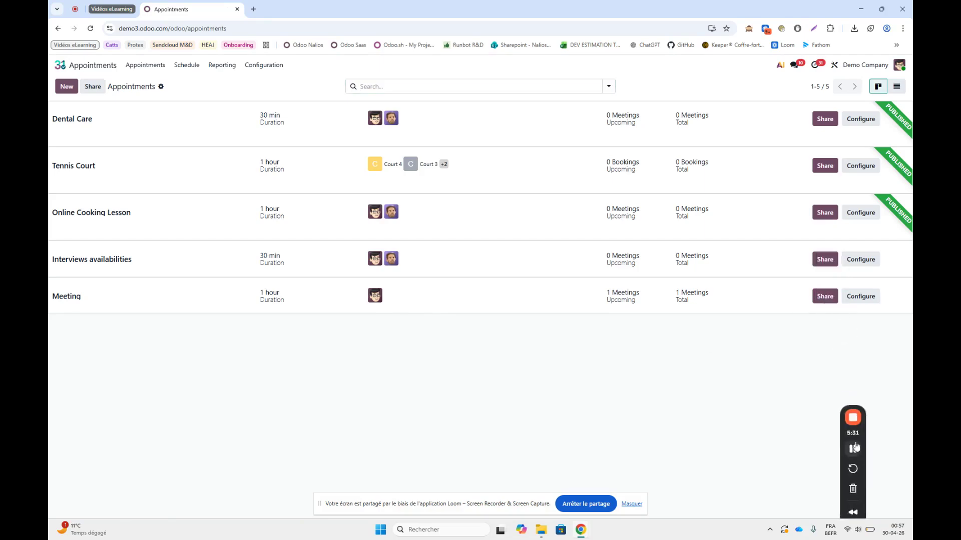
click(861, 297)
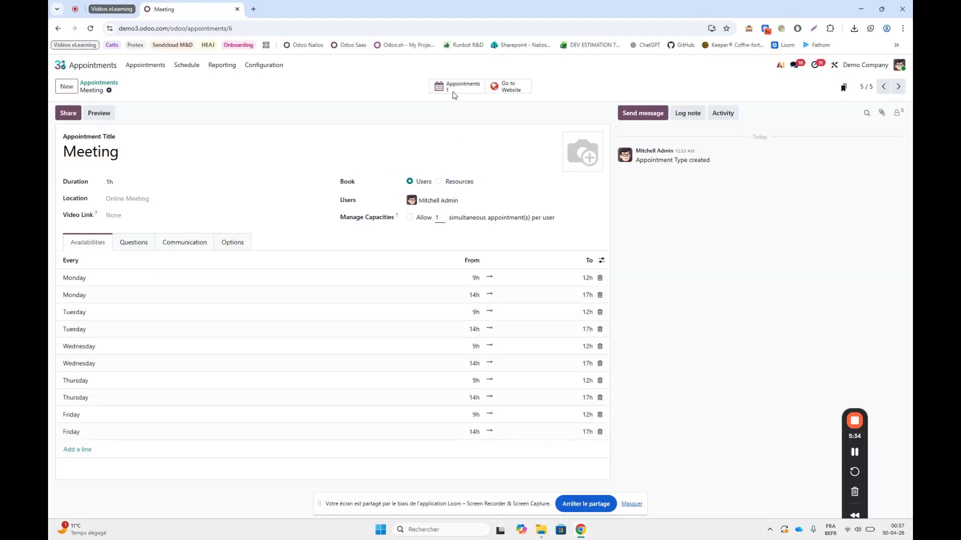
click(454, 91)
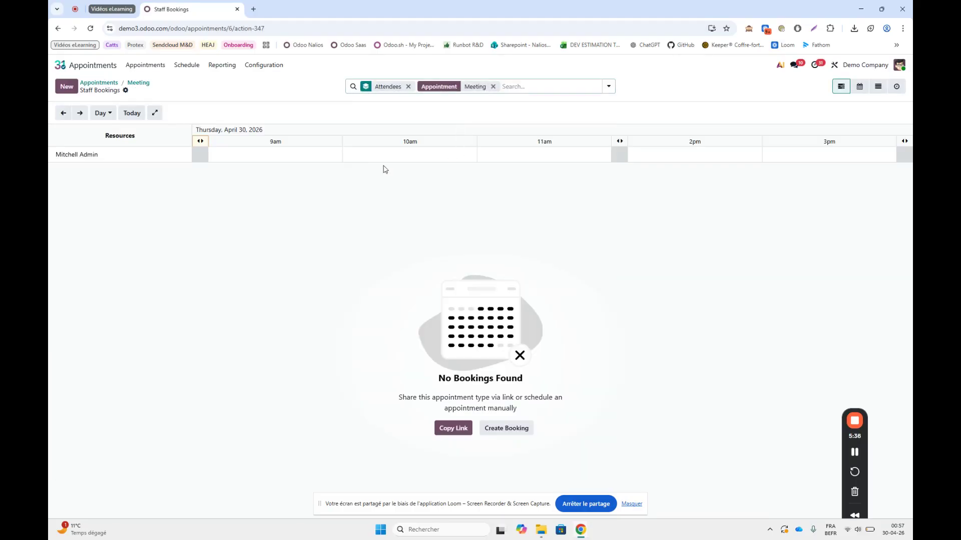
- Review the contact details and answers of the May 1, 2026 booking at 2:00 PM, and open its full record
click(80, 113)
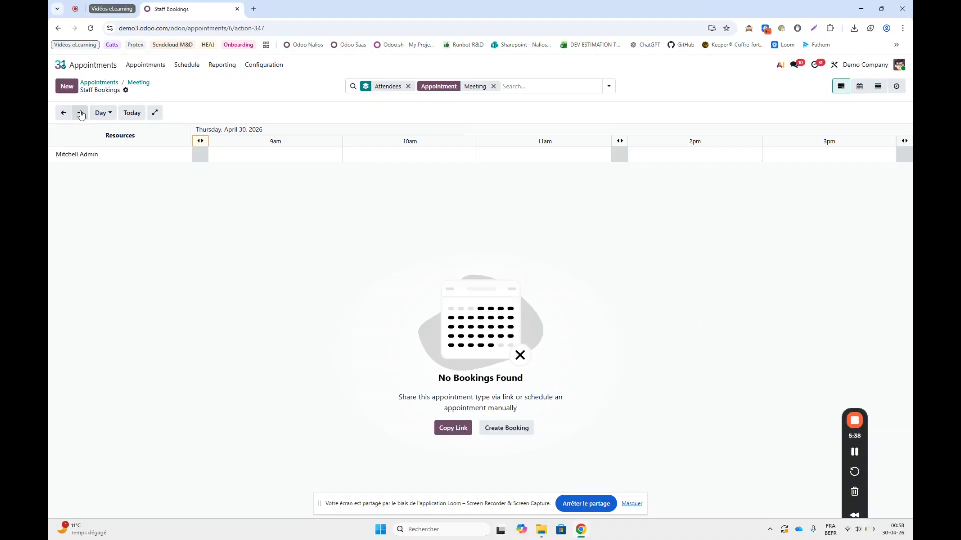
click(657, 156)
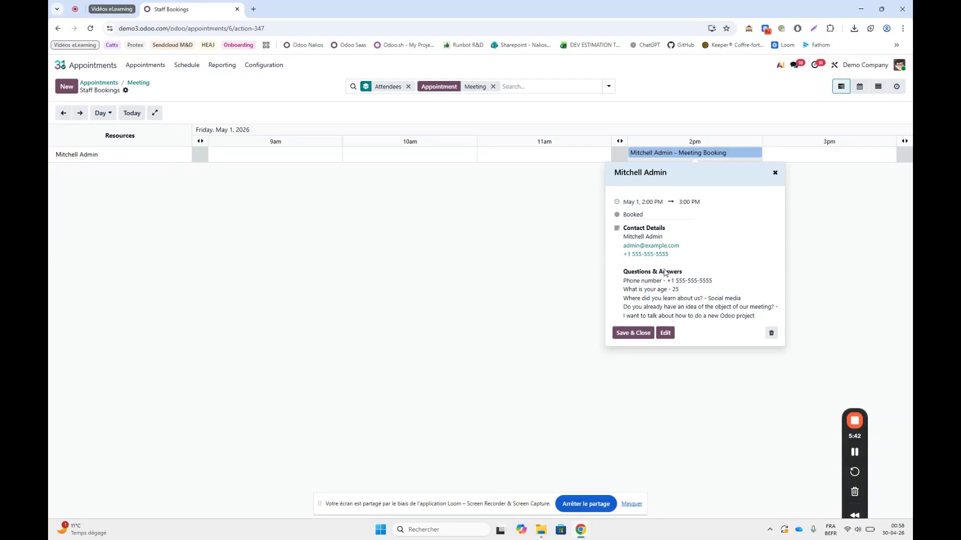
click(639, 336)
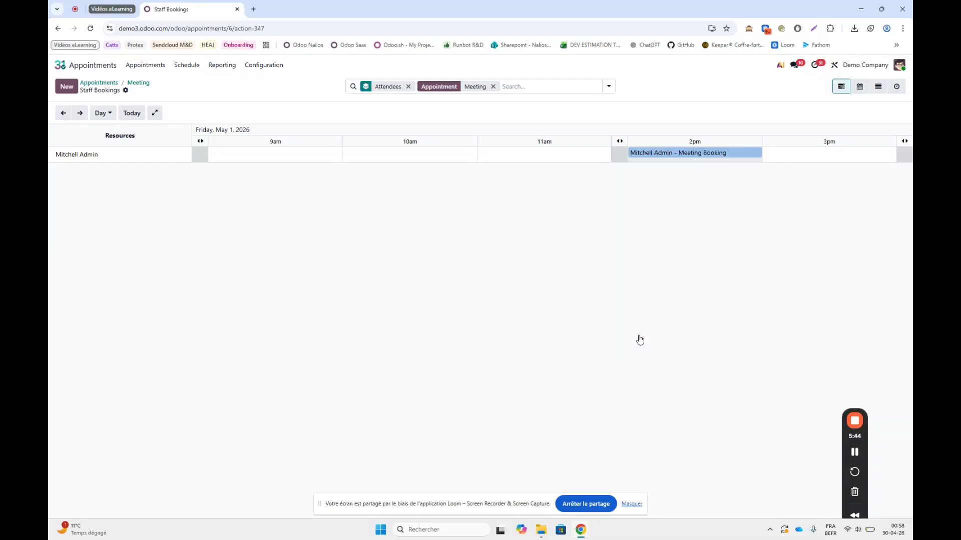
click(672, 157)
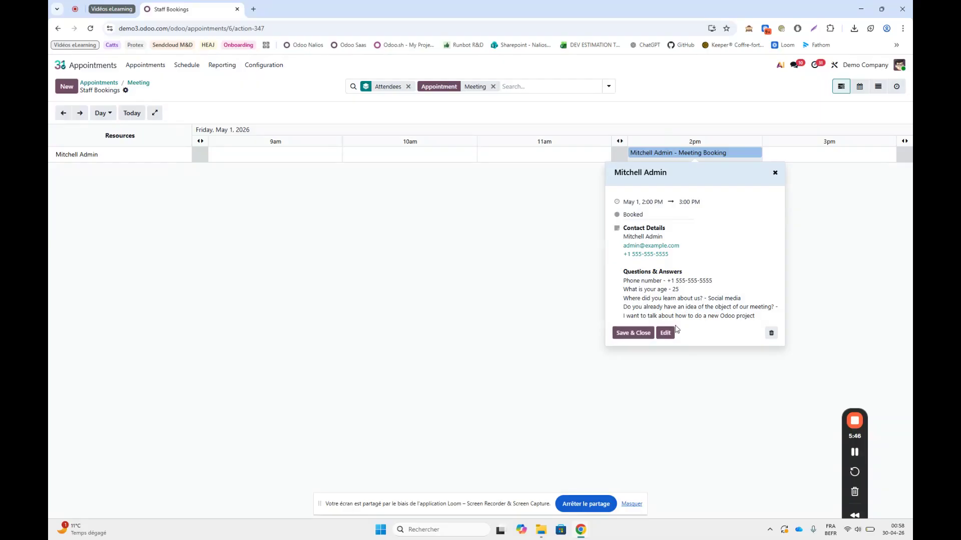
click(667, 334)
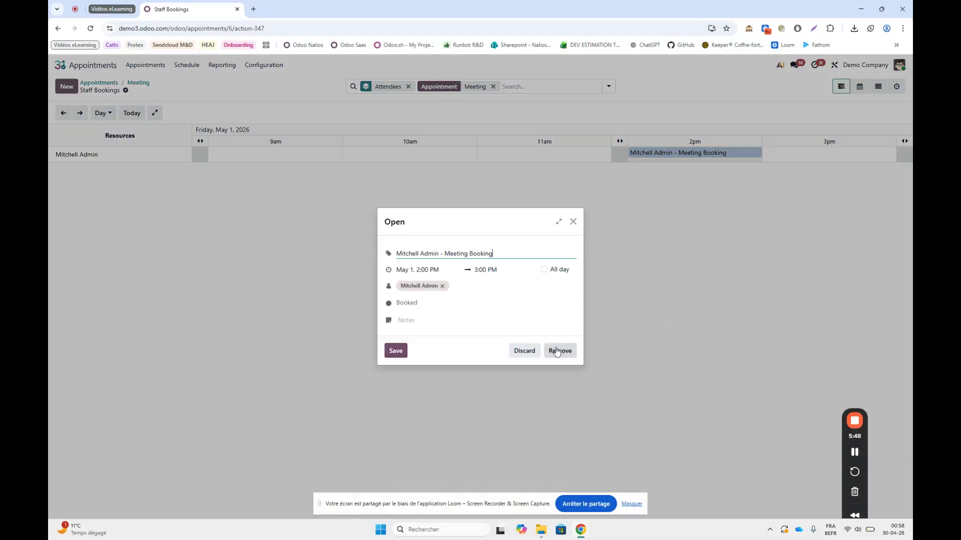
click(572, 226)
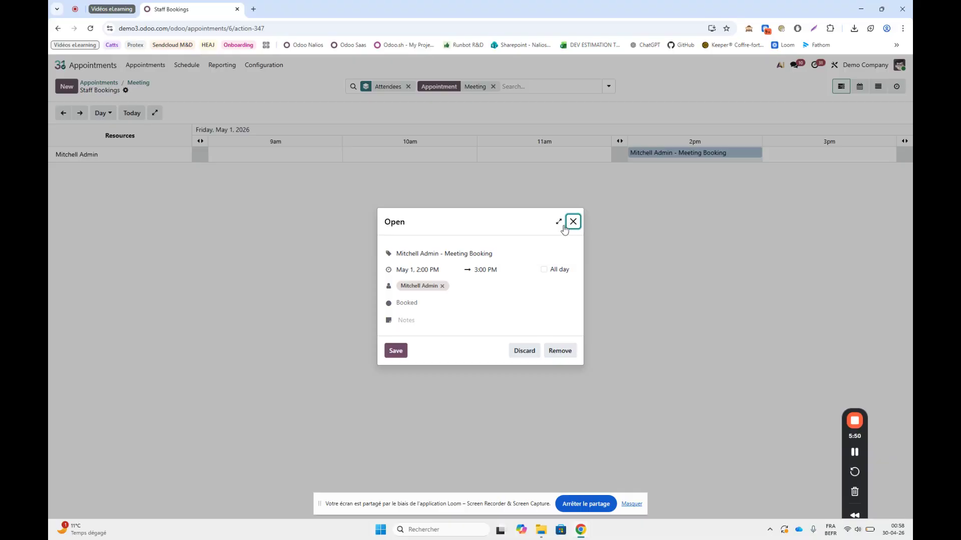
click(558, 222)
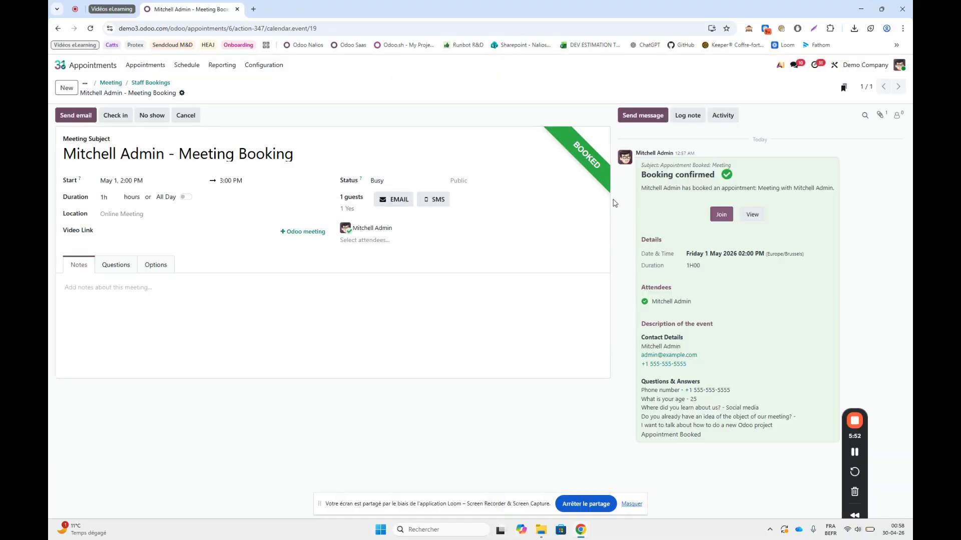
- Return to the Meeting appointment type and view its share link without copying it
click(145, 83)
click(134, 83)
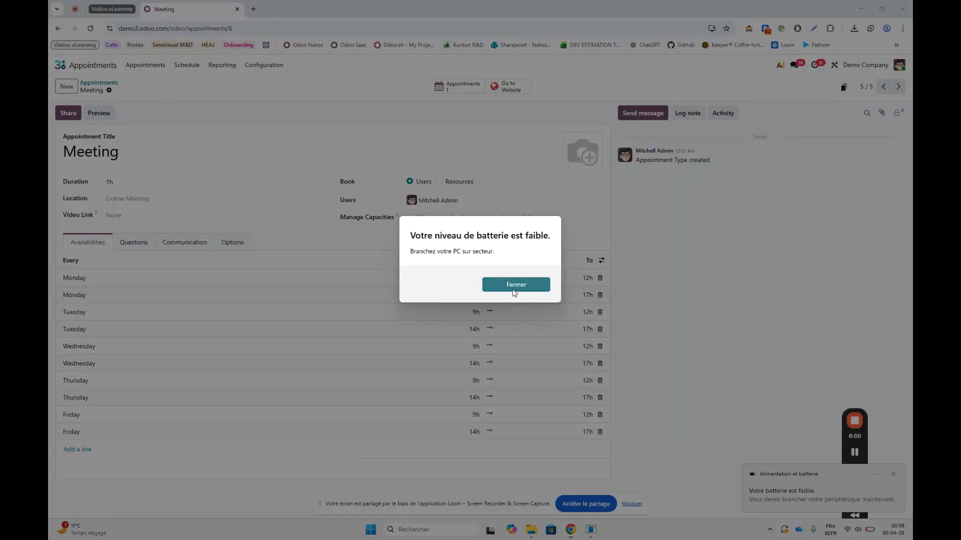
click(514, 286)
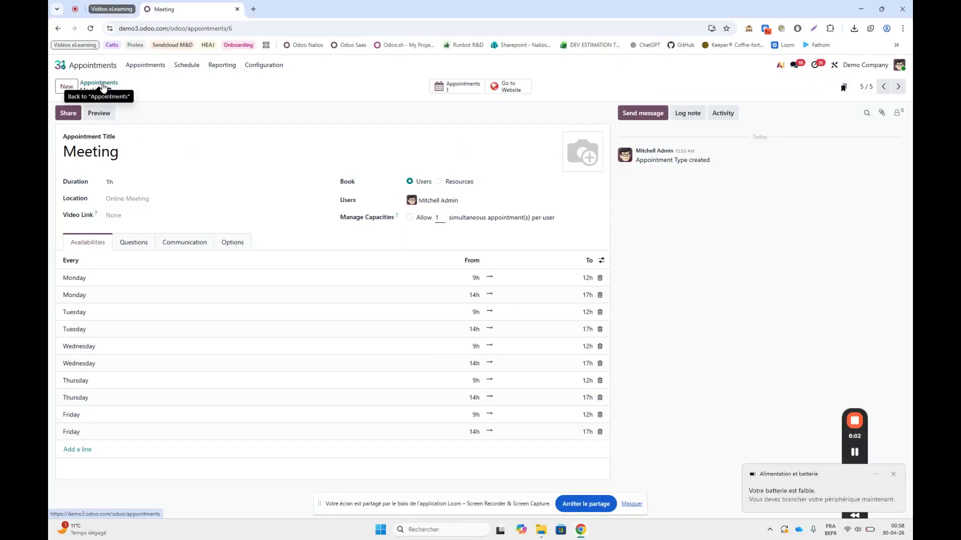
click(69, 114)
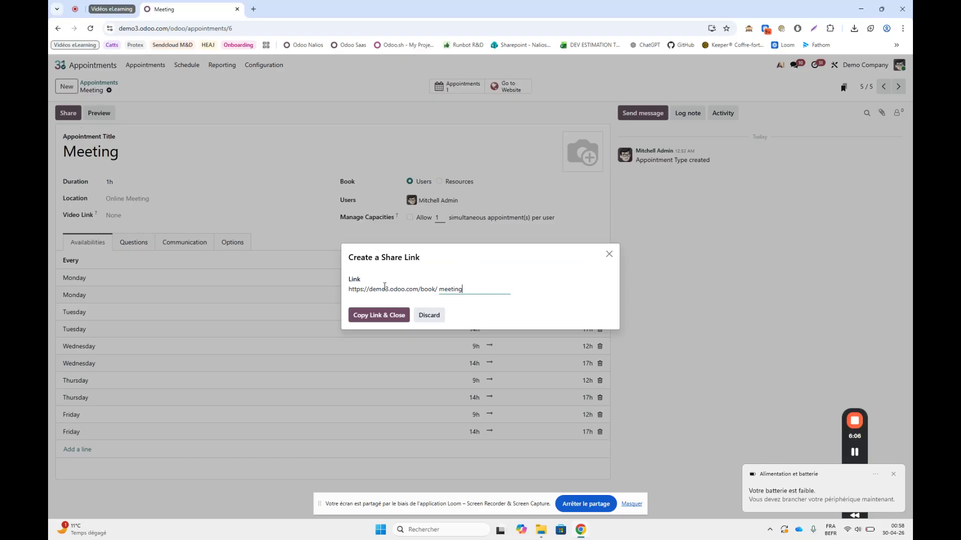
click(609, 259)
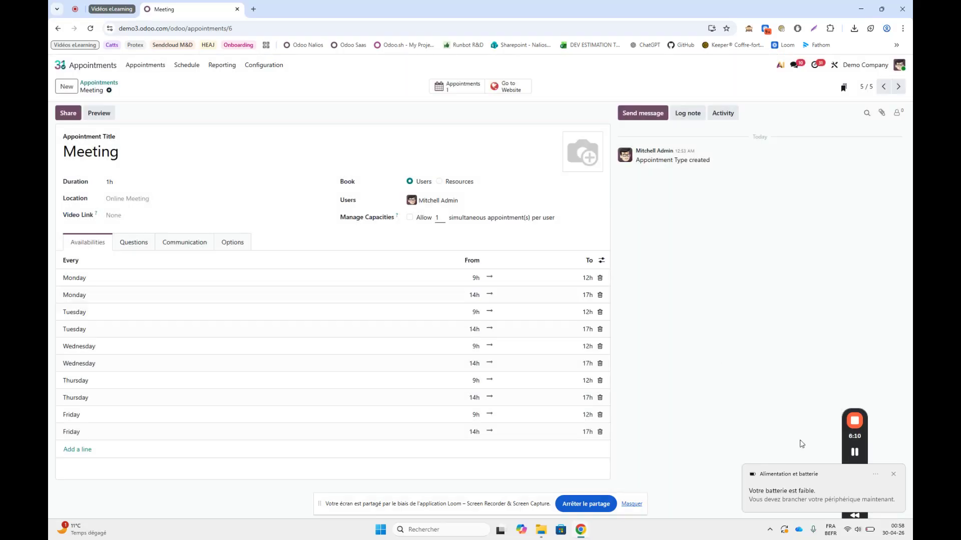